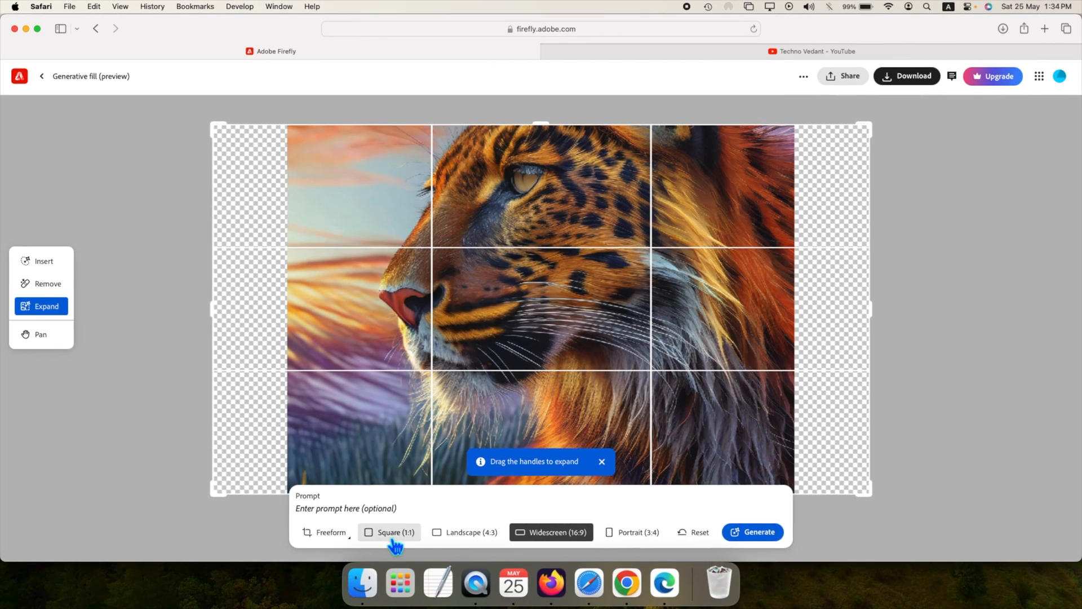
Step: Try the Freeform, Square (1:1), Landscape (4:3), Widescreen (16:9) and Portrait (3:4) expansion ratios on the tiger image, and reset it
left_click(326, 531)
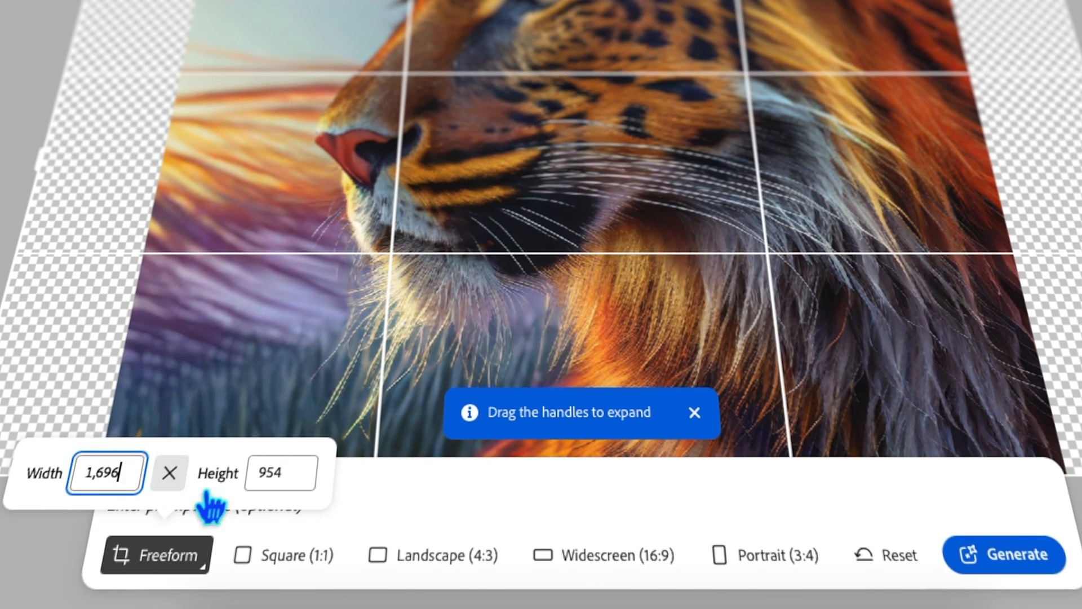
left_click(299, 571)
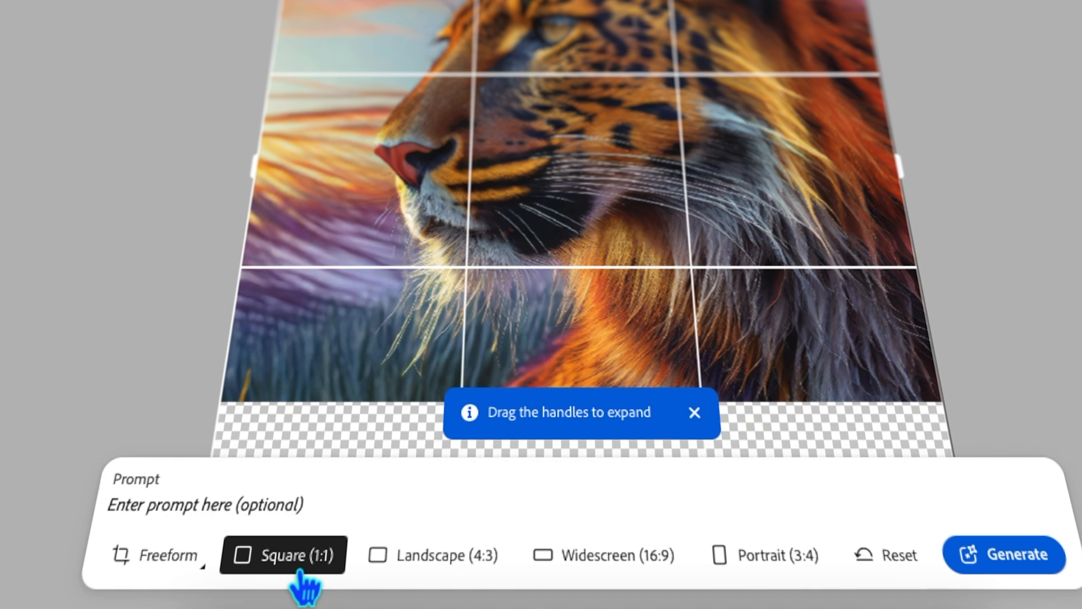
left_click(451, 570)
left_click(646, 574)
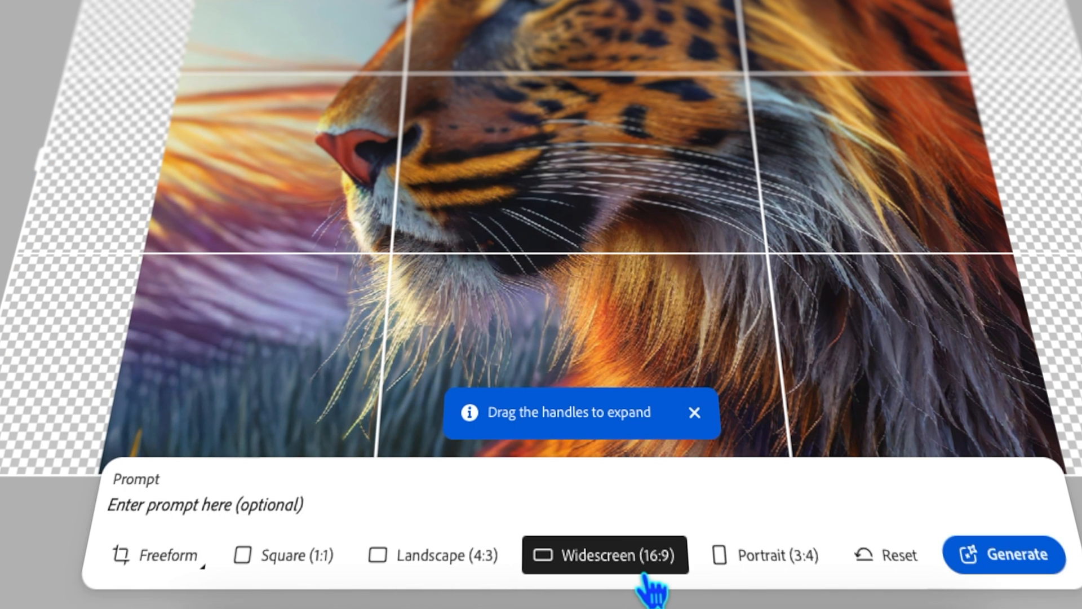
left_click(792, 575)
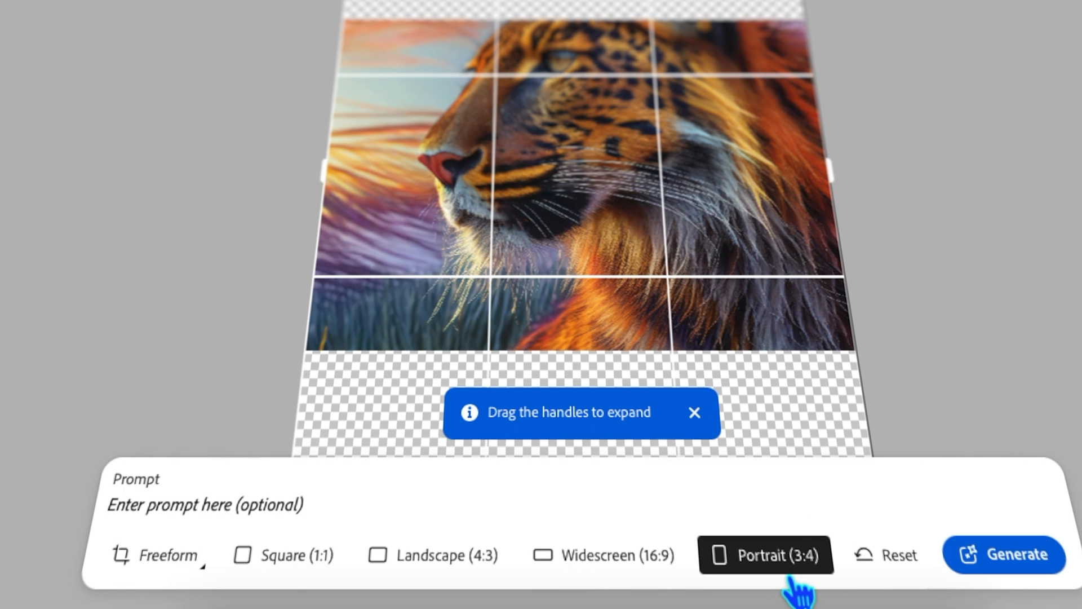
left_click(924, 567)
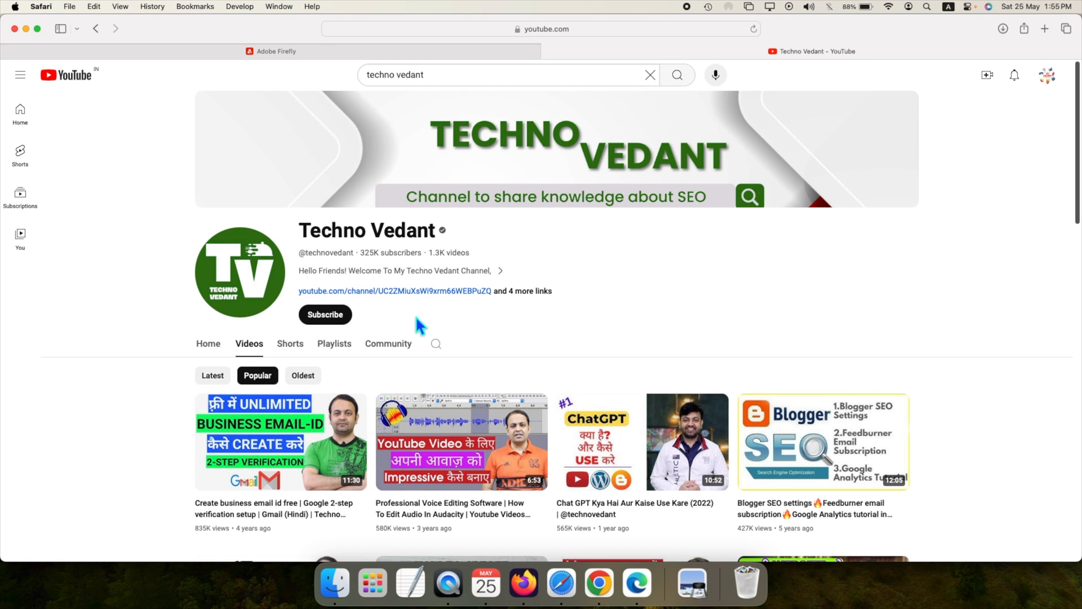
Step: Subscribe to the Techno Vedant YouTube channel and set its notifications to All
left_click(333, 316)
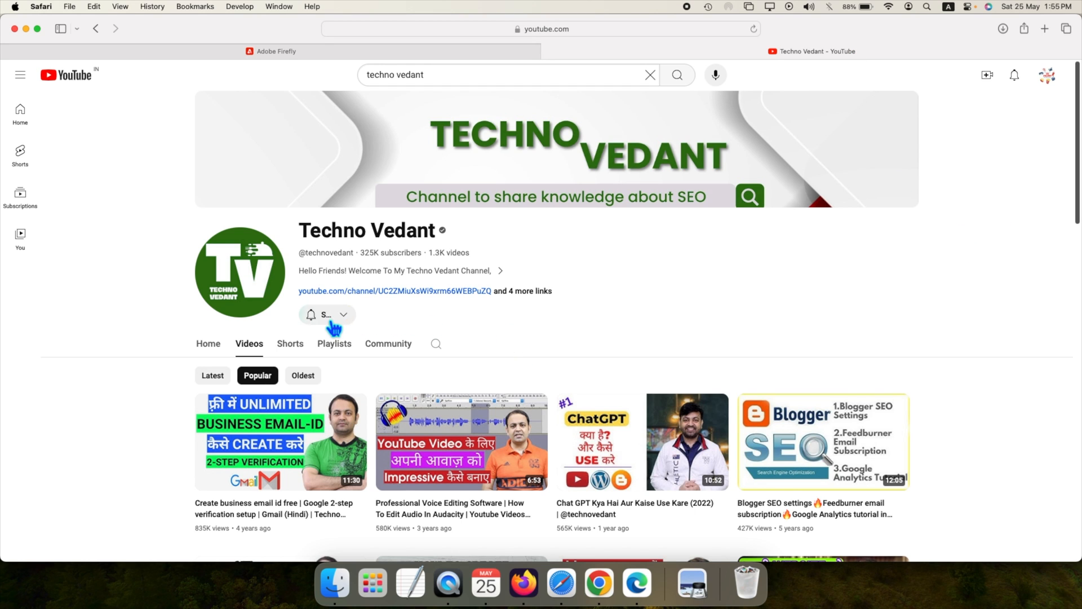
left_click(313, 316)
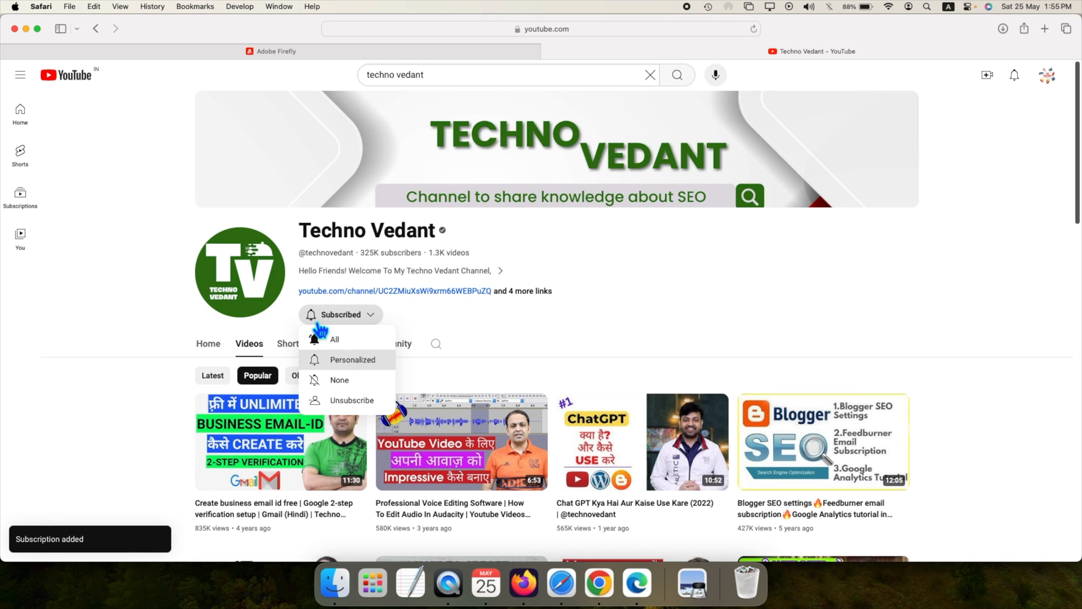
left_click(351, 345)
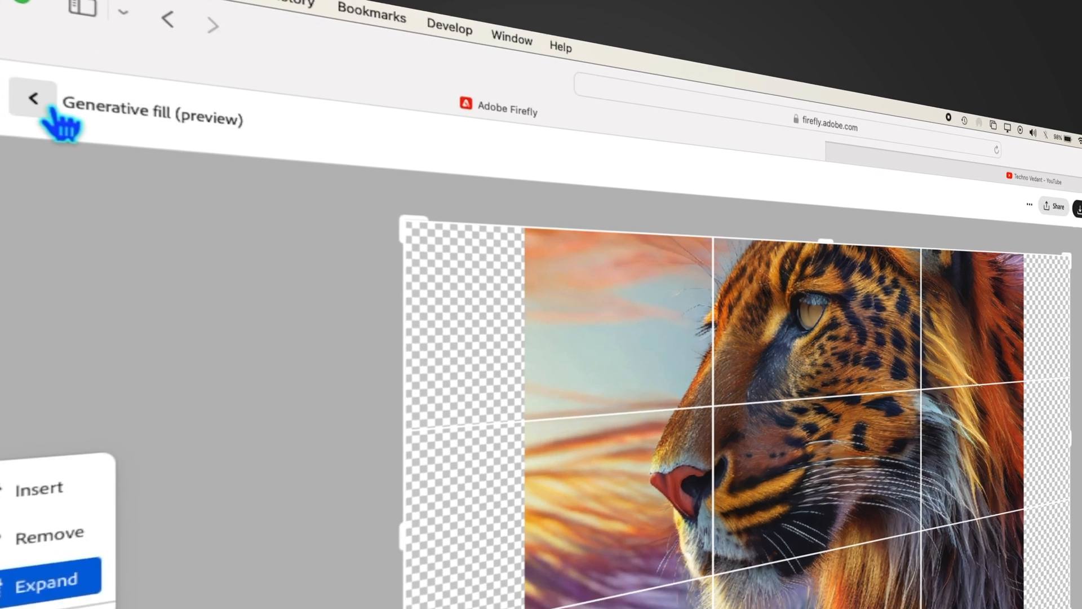
Step: Leave the tiger image and use Expand to widen the portrait photo's canvas freehand on both sides
left_click(153, 143)
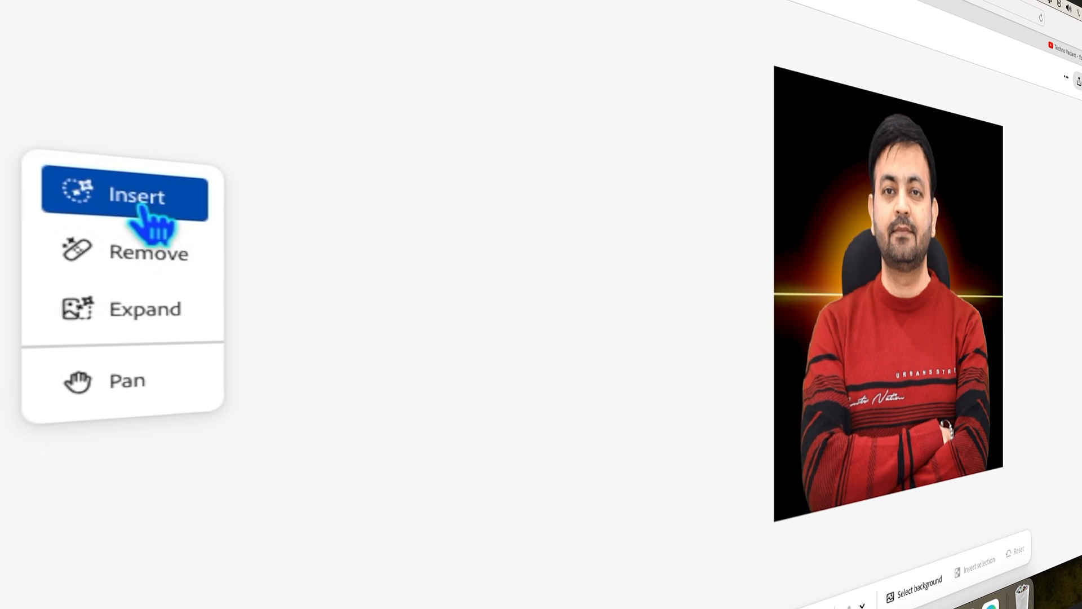
left_click(164, 330)
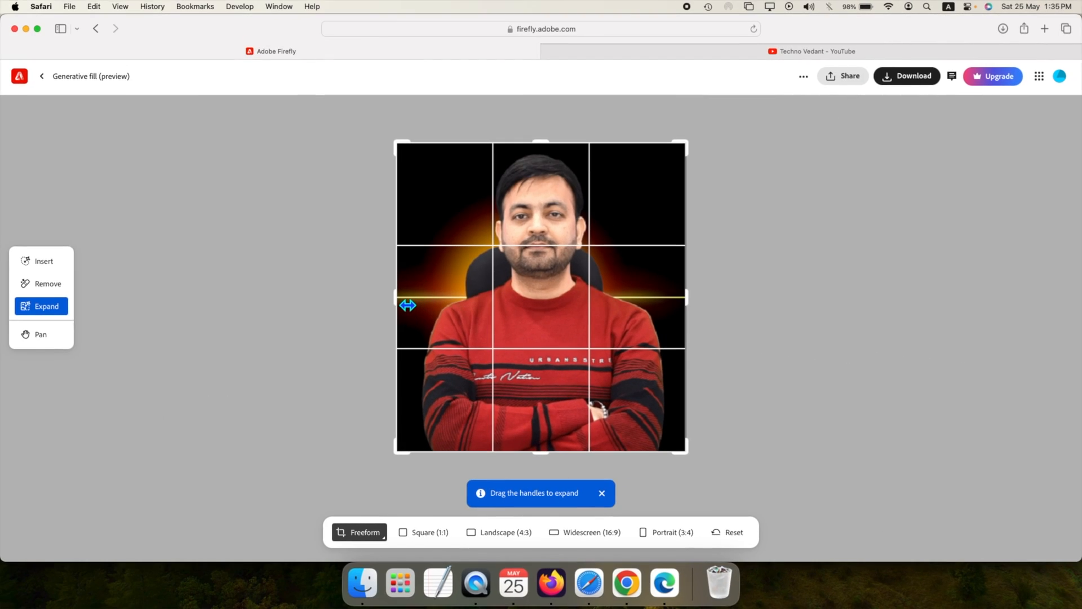
left_click_drag(402, 305, 347, 301)
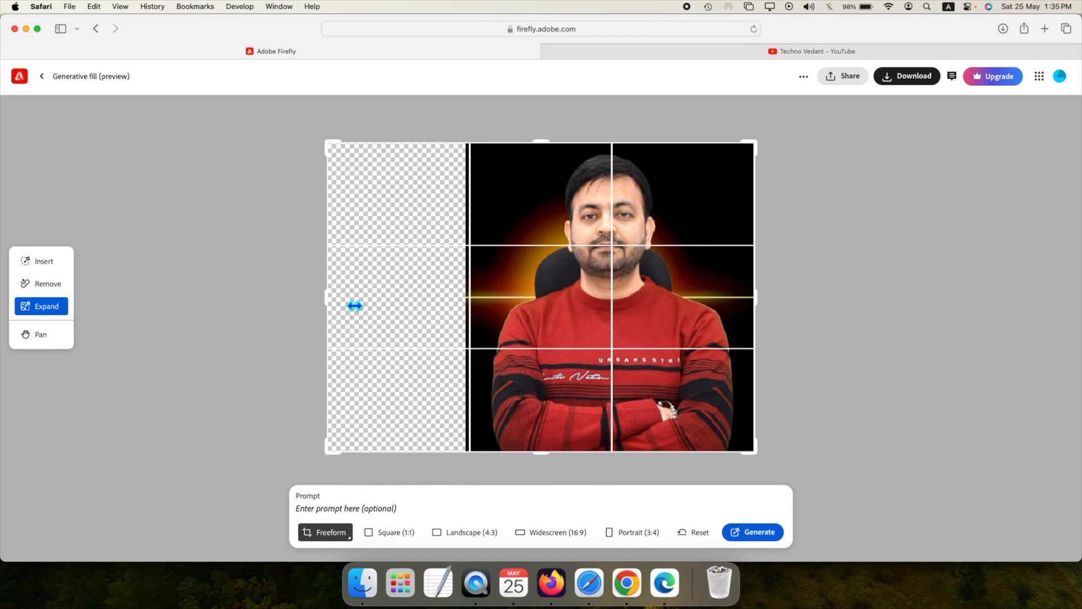
left_click_drag(767, 303, 818, 297)
Step: Set the portrait photo's expansion to Widescreen (16:9) and generate the fill without a prompt
left_click(557, 536)
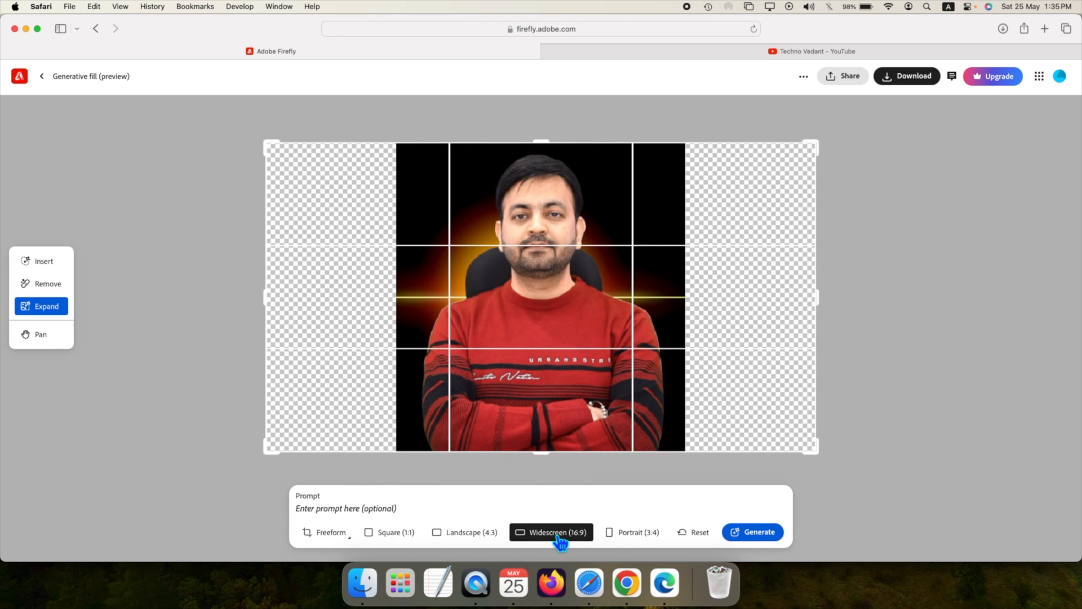
left_click(467, 535)
left_click(651, 536)
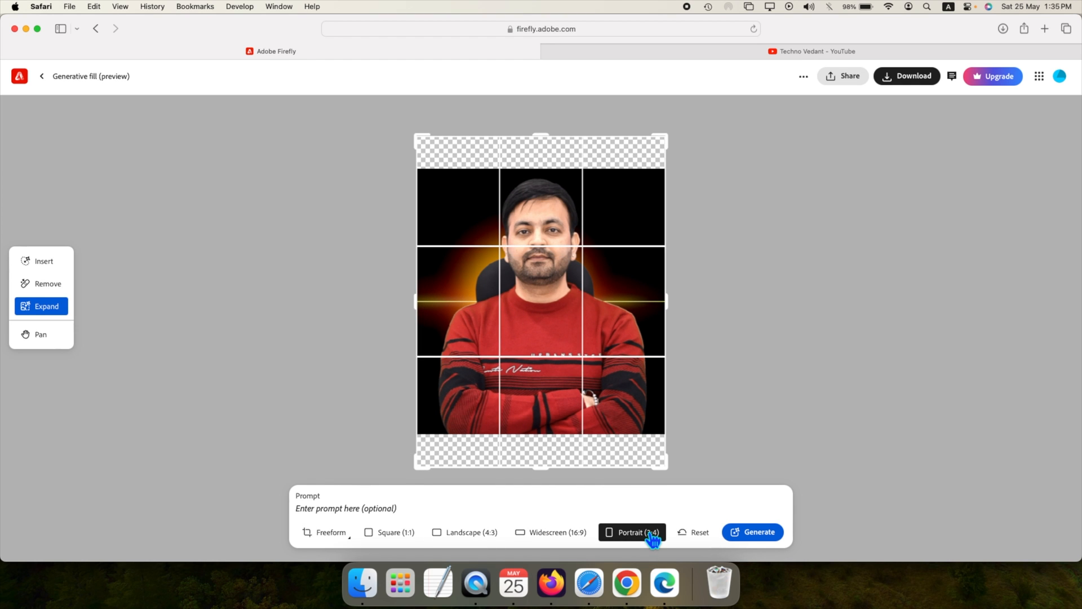
left_click(557, 540)
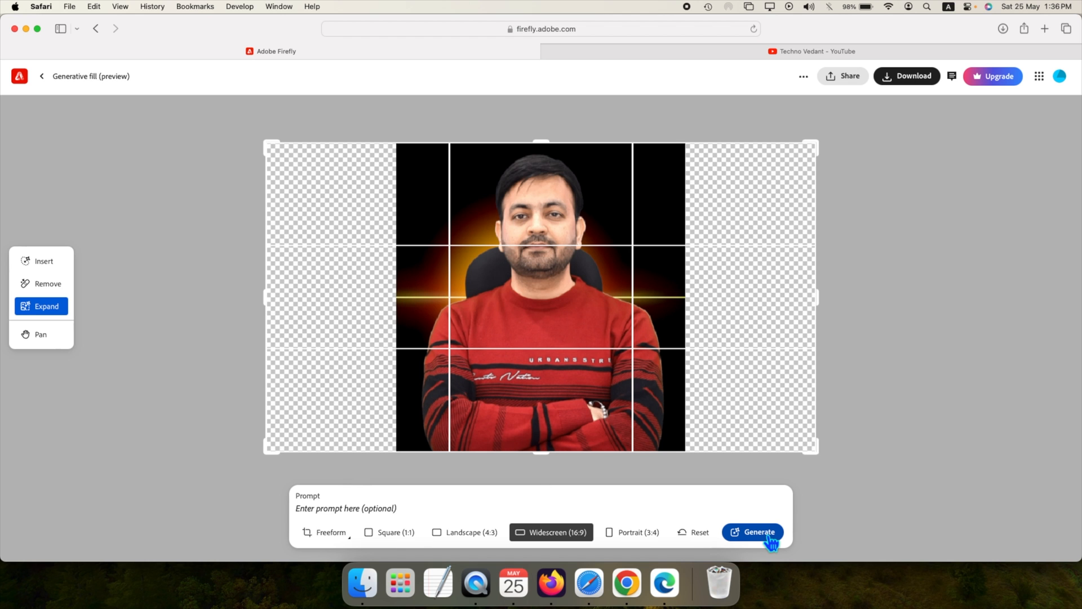
left_click(769, 535)
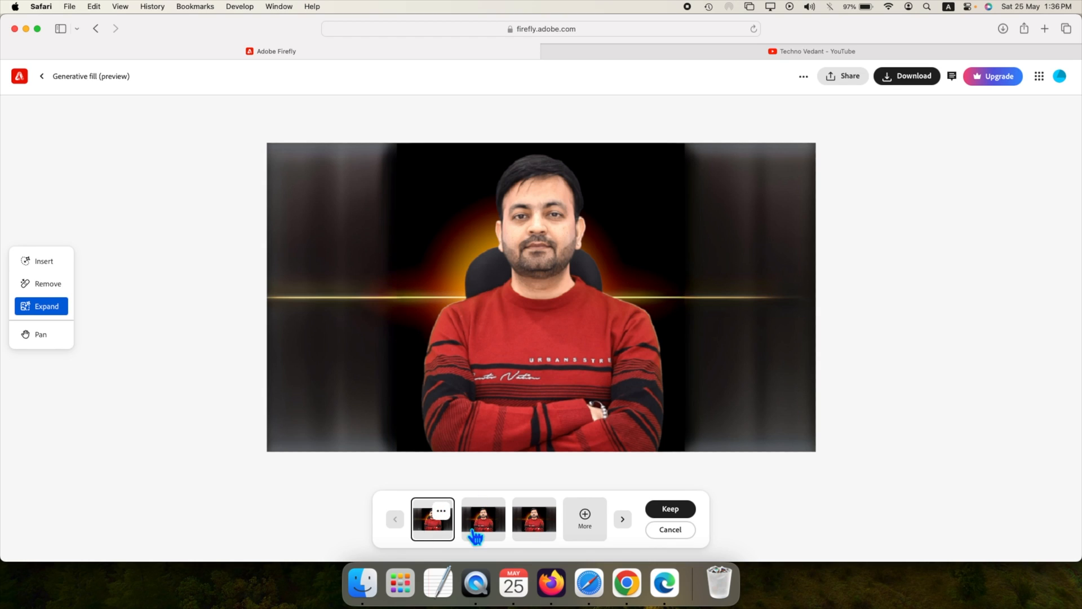
Step: Compare the three generated background variations and keep the first one
left_click(477, 530)
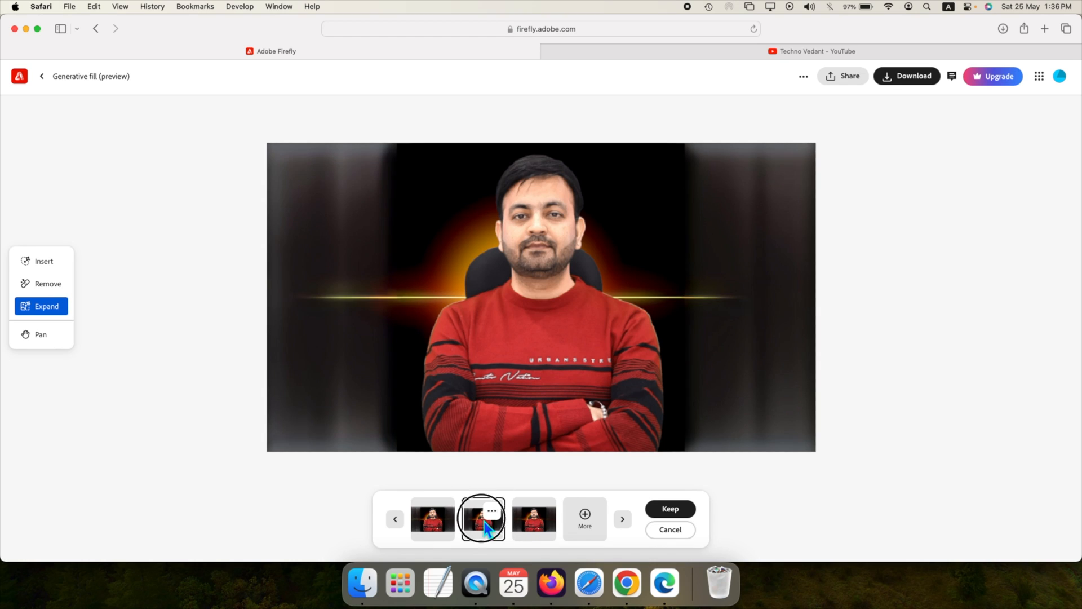
left_click(528, 523)
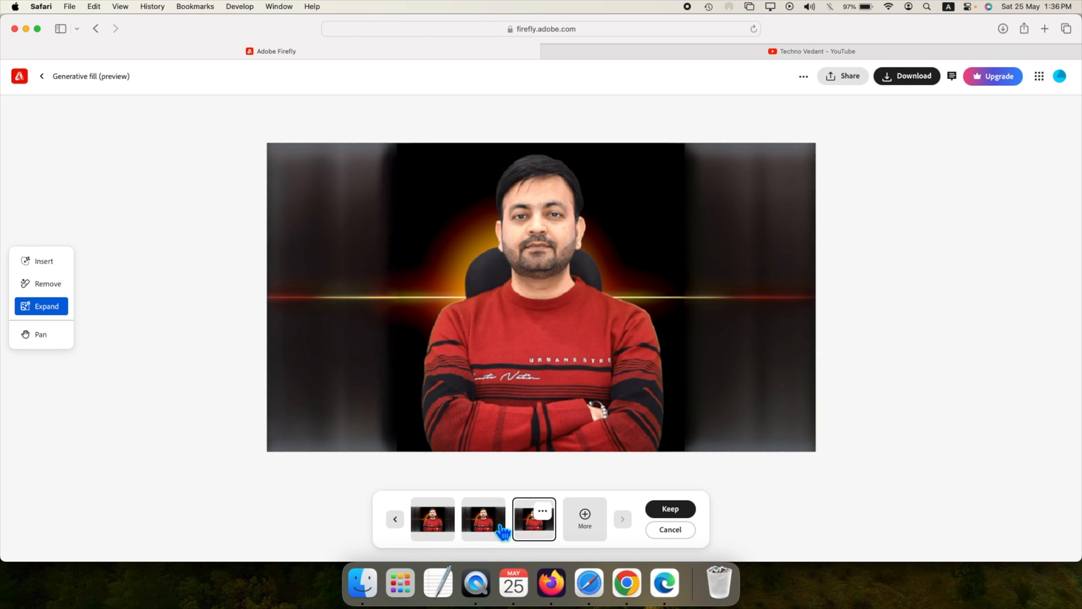
left_click(483, 521)
left_click(447, 524)
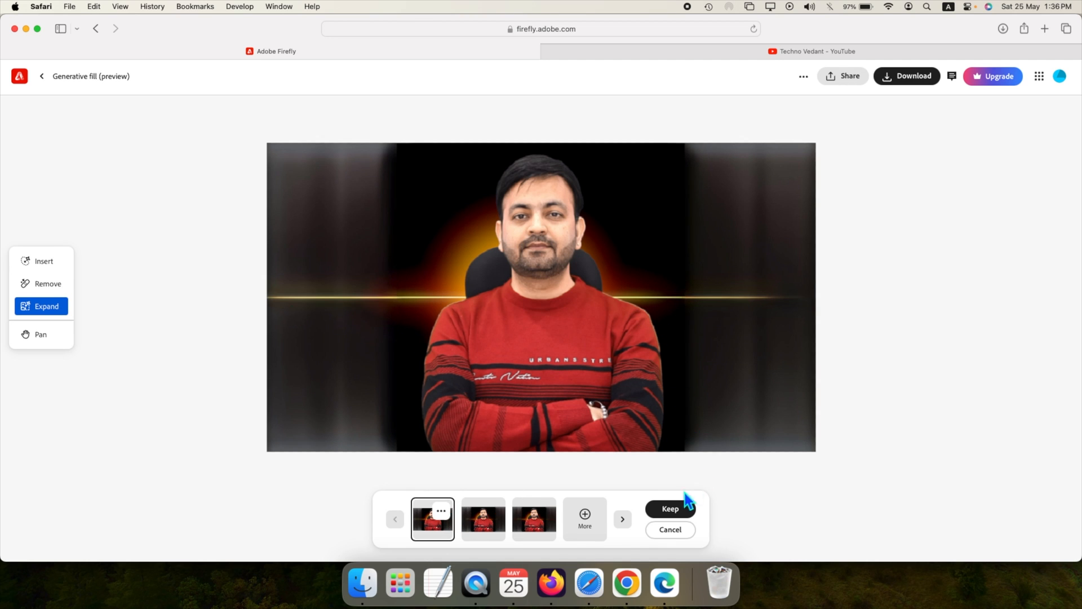
left_click(680, 511)
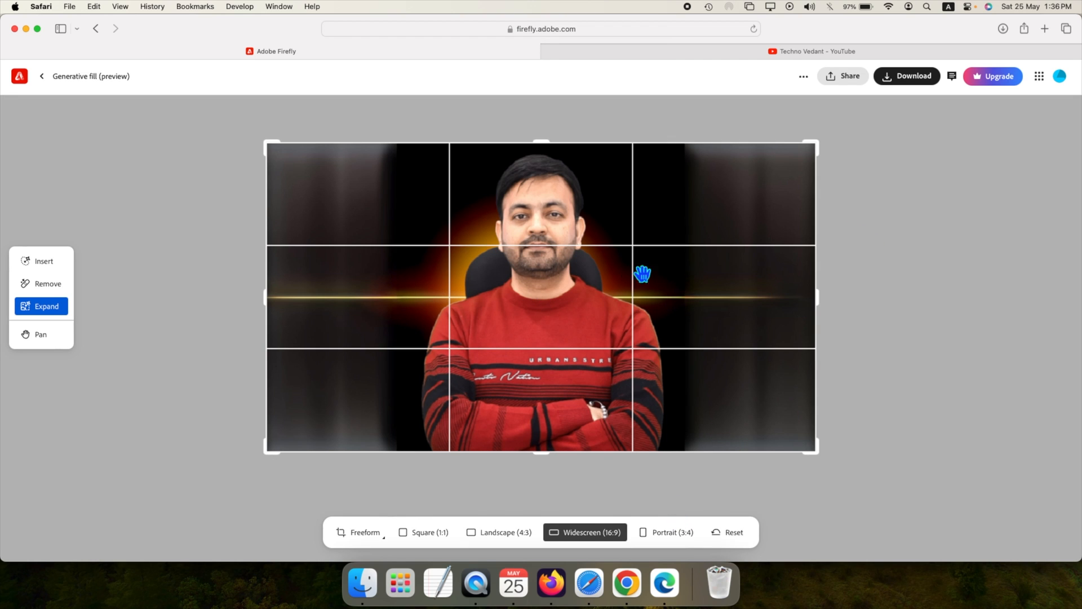
Step: Download the expanded image, accepting the Content Credentials notice and allowing downloads from firefly.adobe.com, and dismiss the Adobe Express suggestions
left_click(920, 84)
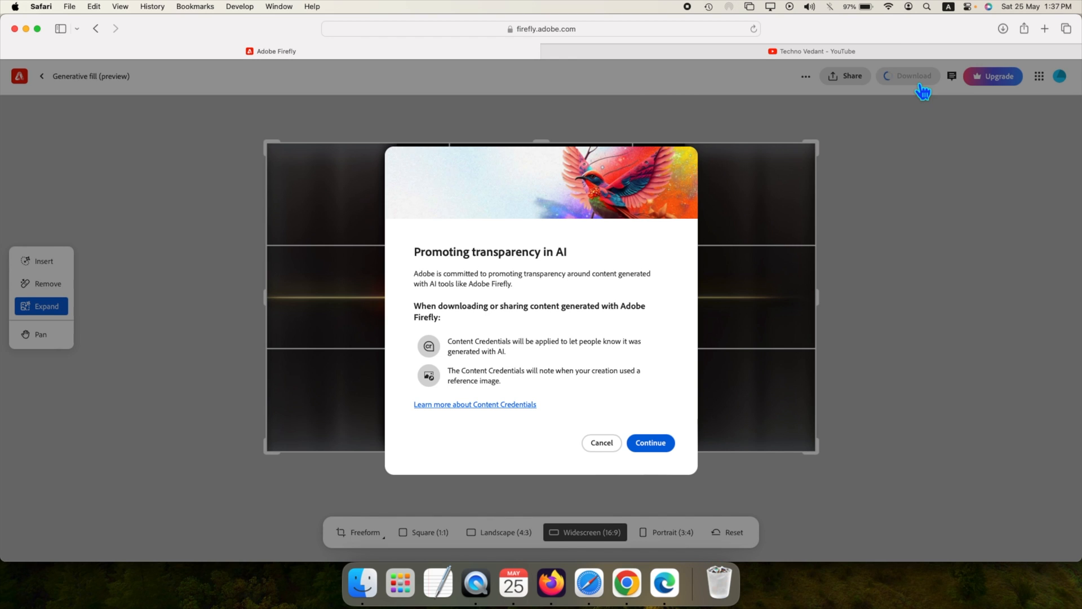
left_click(651, 444)
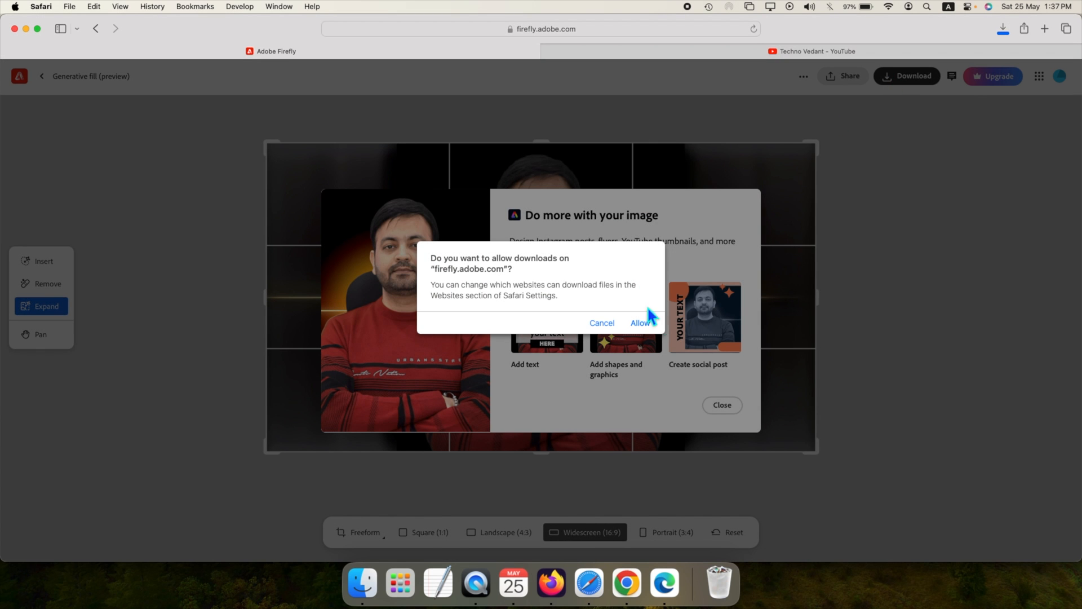
left_click(643, 332)
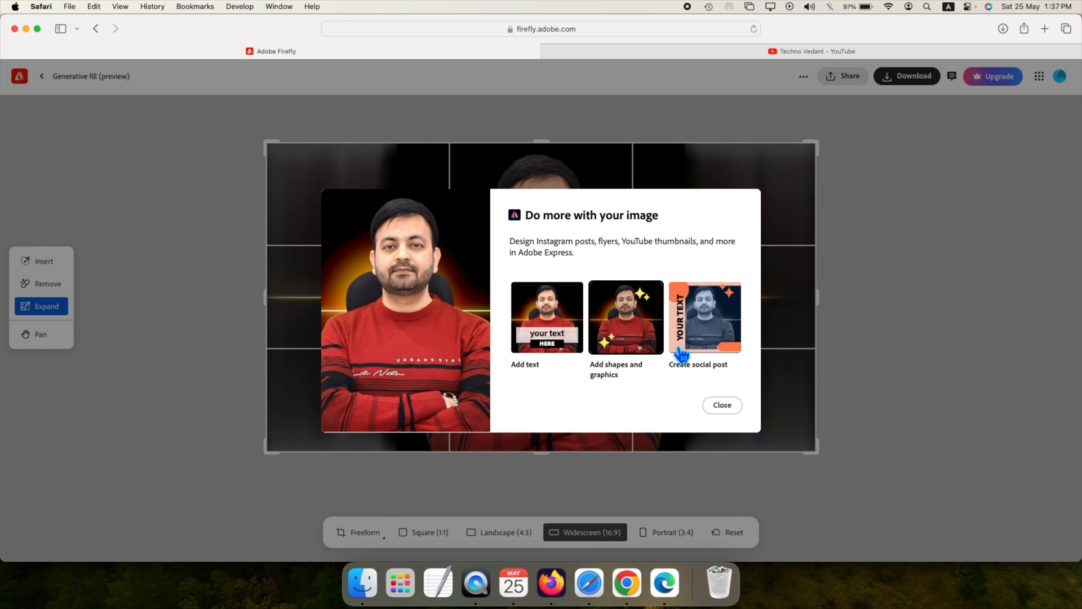
left_click(733, 408)
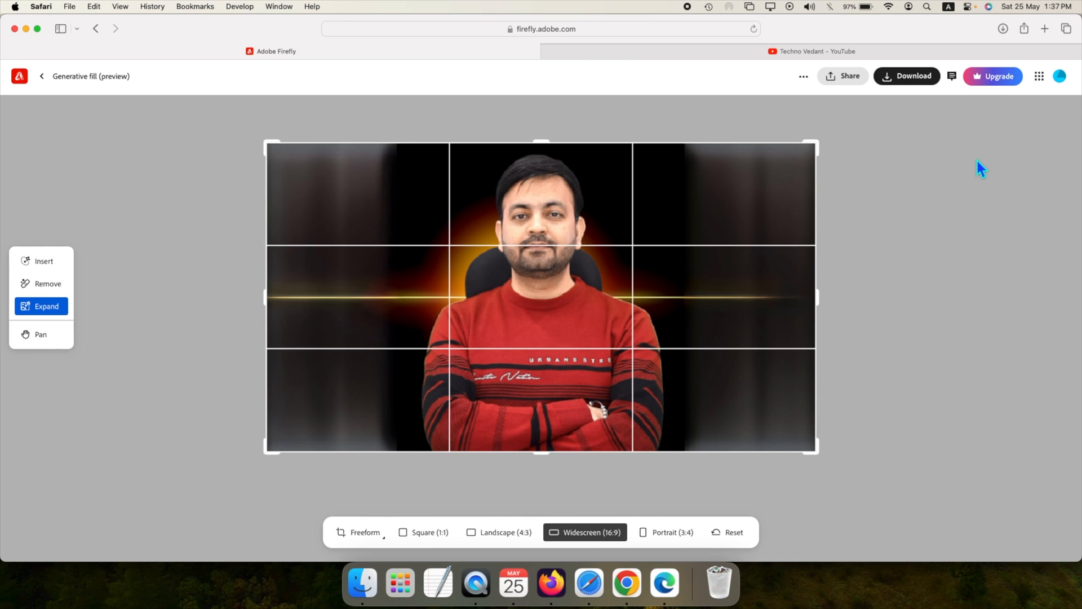
Step: Open the downloaded Firefly PNG in Preview and mark out its Adobe Firefly watermark
left_click(1004, 27)
double_click(952, 79)
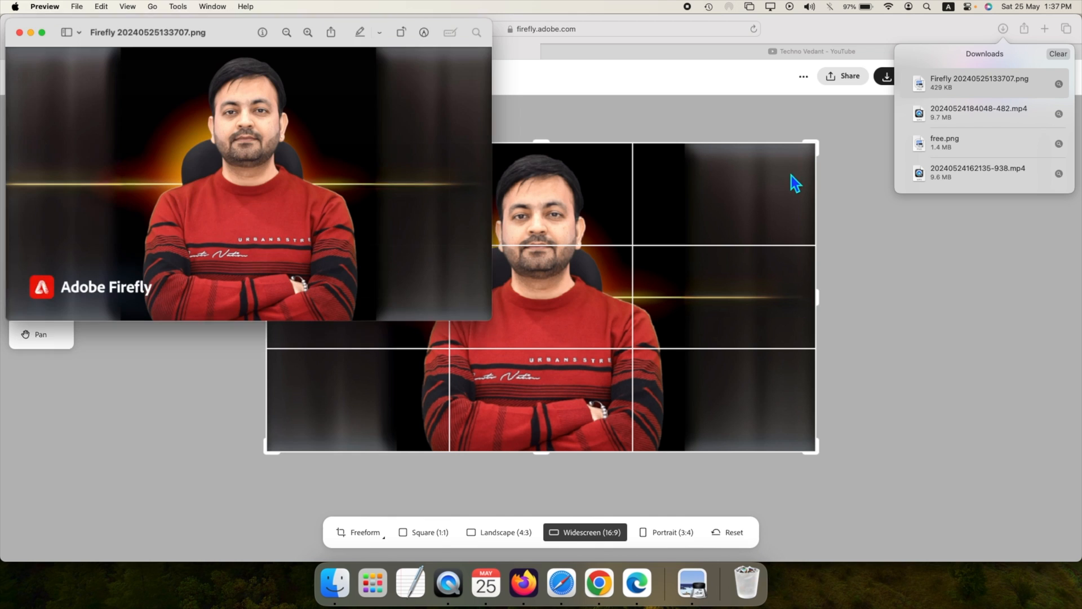
left_click_drag(19, 266, 170, 308)
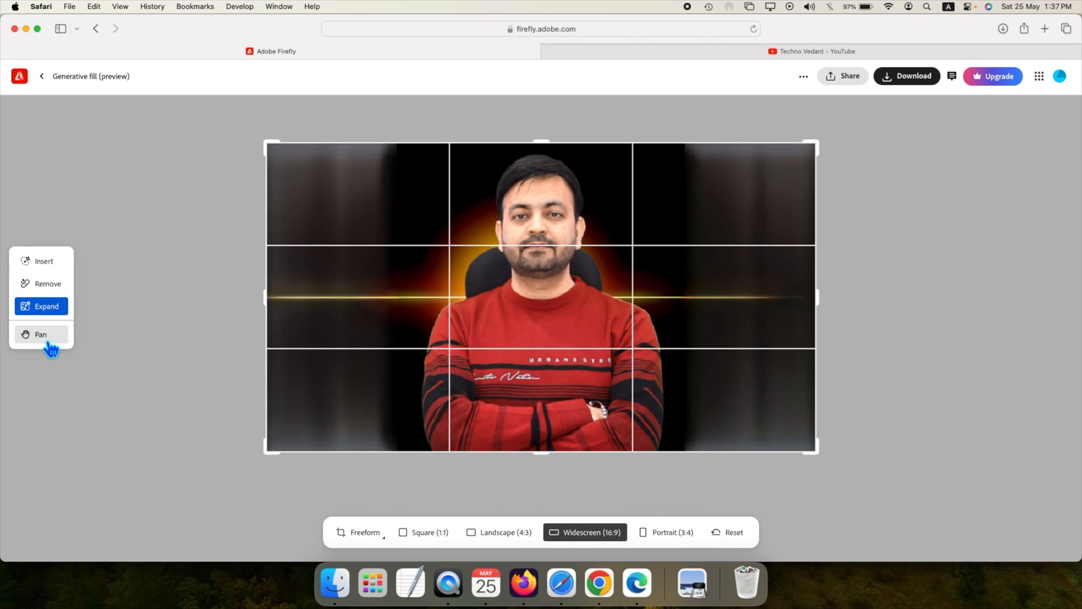
Step: Hide the expansion grid by switching to Pan, and save a screenshot of the expanded image area
left_click(44, 341)
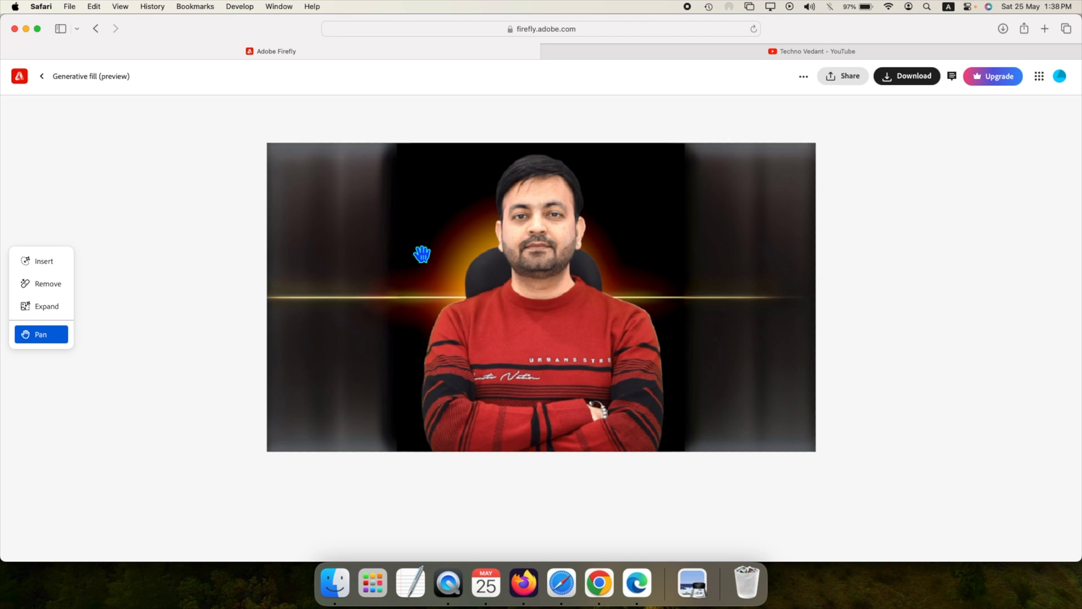
key("super+shift+4")
left_click_drag(275, 151, 813, 451)
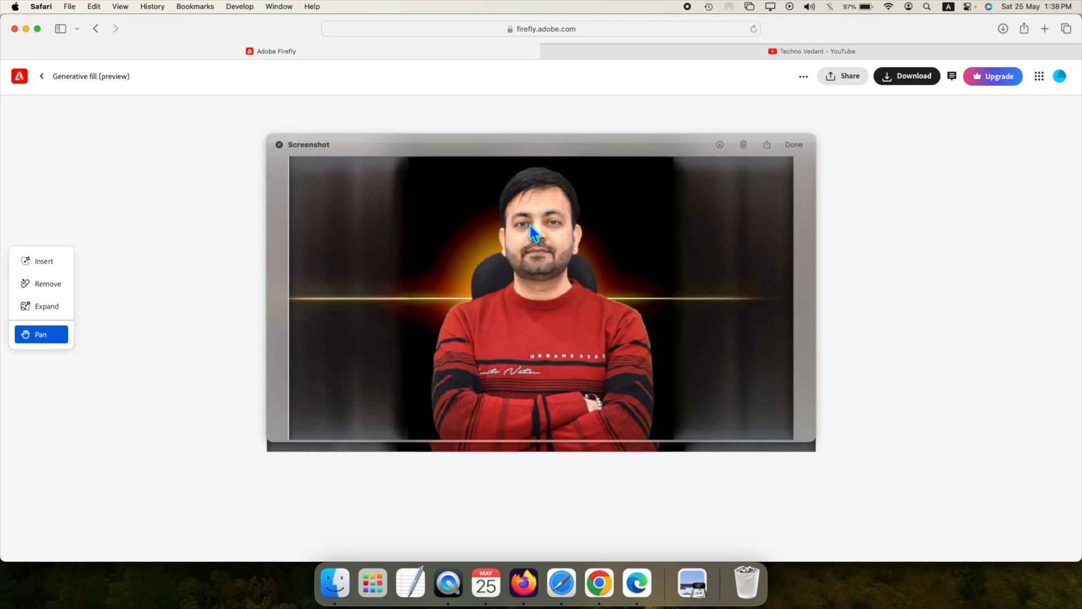
left_click(795, 145)
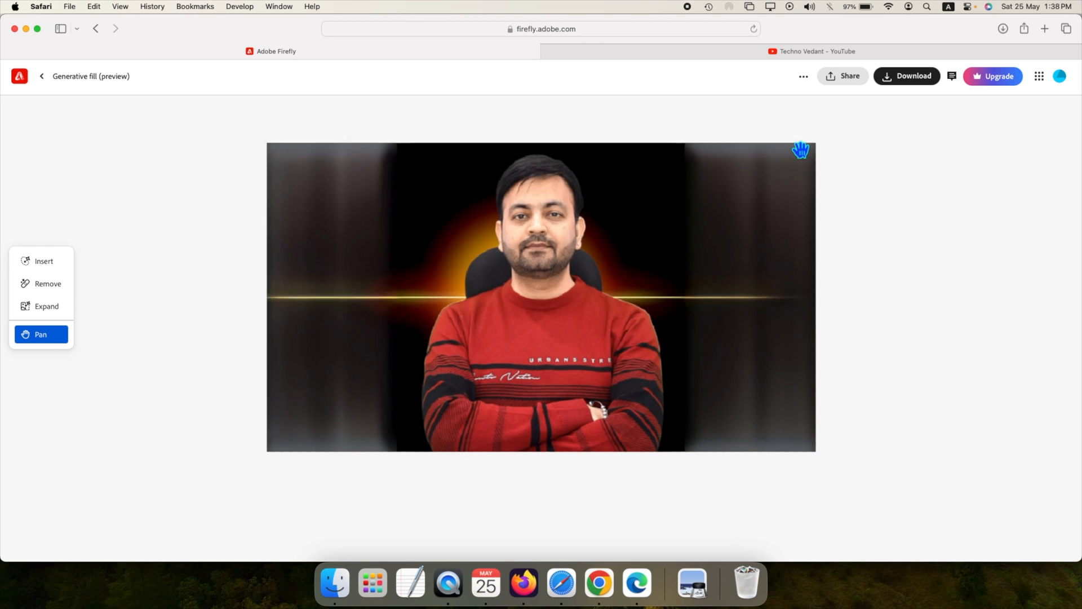
Step: Open the downloaded Firefly PNG and the screenshot in Preview from Finder, and move one window aside to compare them
key("super+Tab")
left_click(433, 167)
double_click(434, 168)
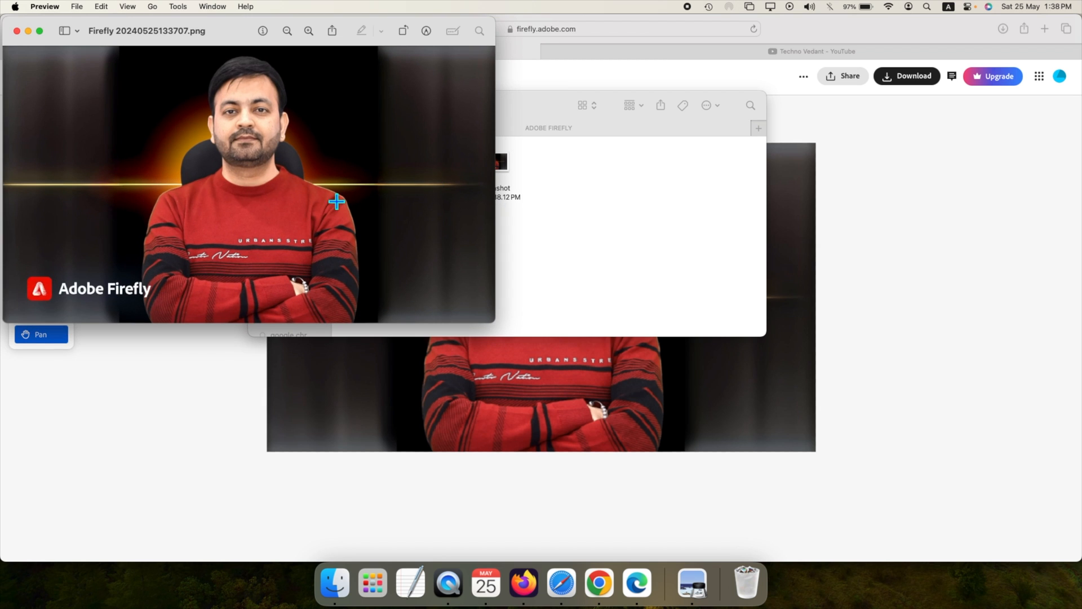
double_click(509, 166)
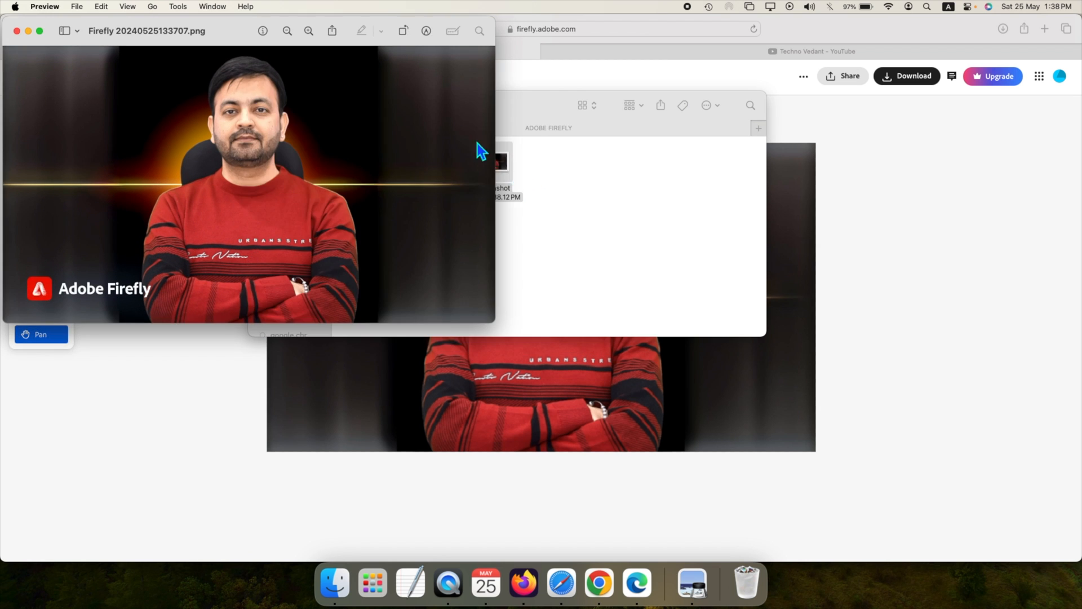
left_click_drag(201, 28, 699, 32)
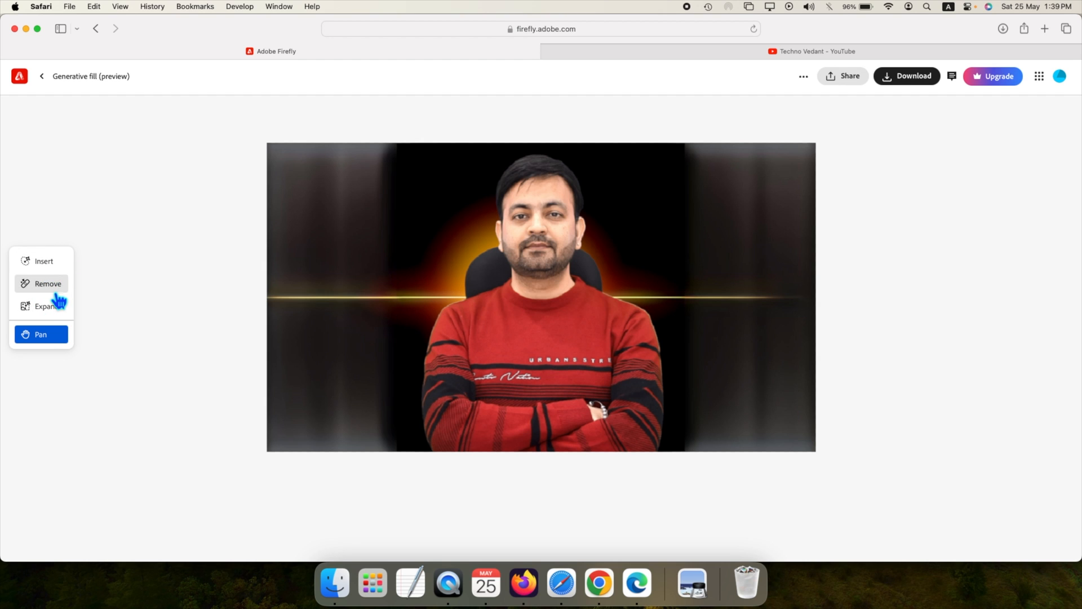
Step: Brush over the light streak beside the man's shoulder on the image's right side with the Remove tool and generate its removal
left_click(50, 284)
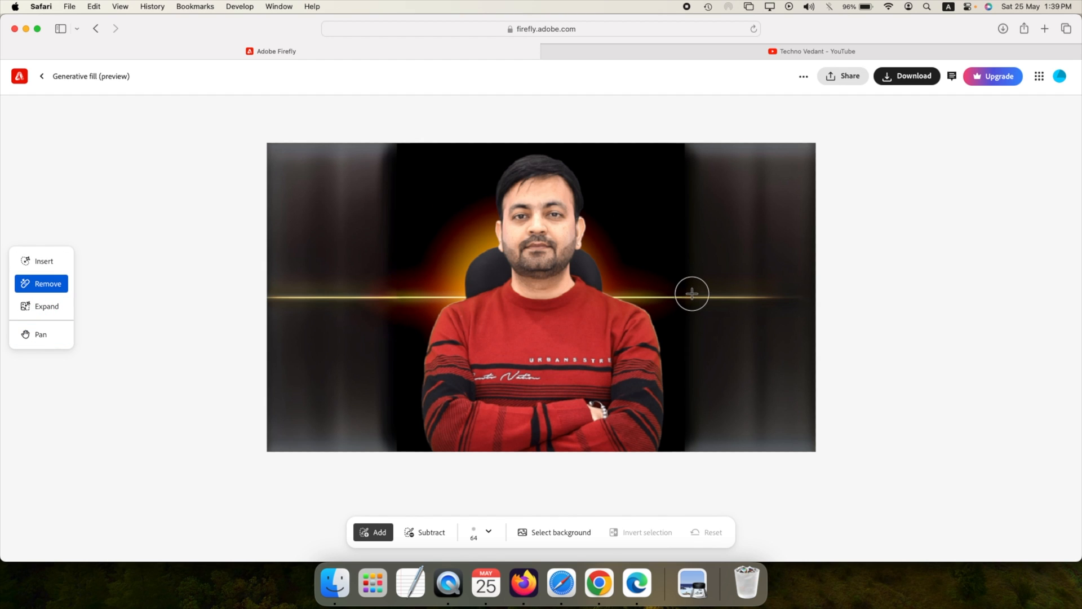
left_click_drag(689, 294, 772, 294)
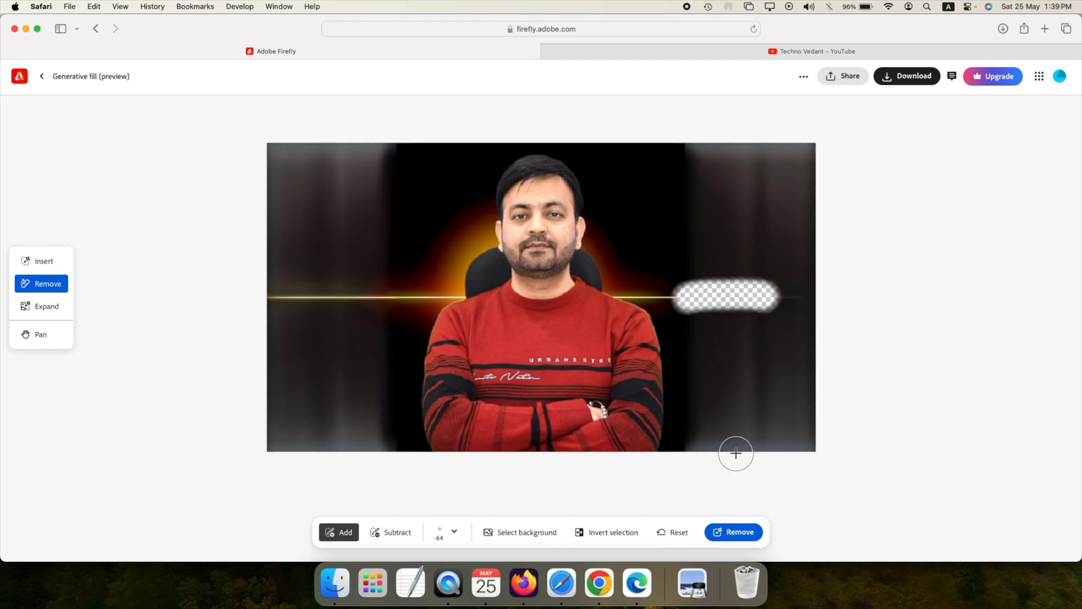
left_click(751, 539)
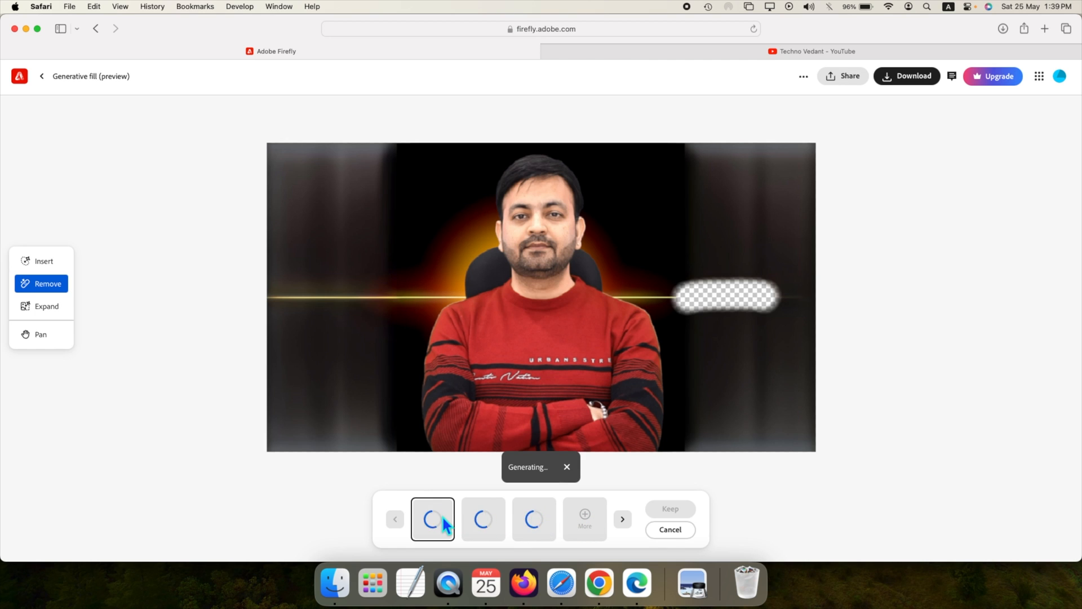
Step: Compare the three removal results on the image and keep the third one
left_click(545, 521)
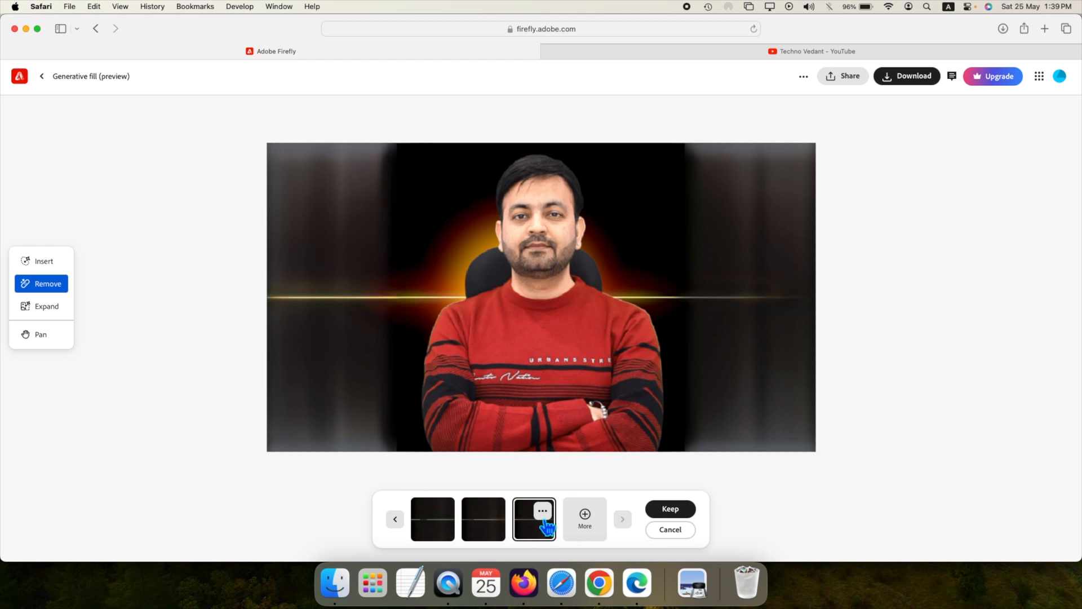
left_click(499, 530)
left_click(448, 530)
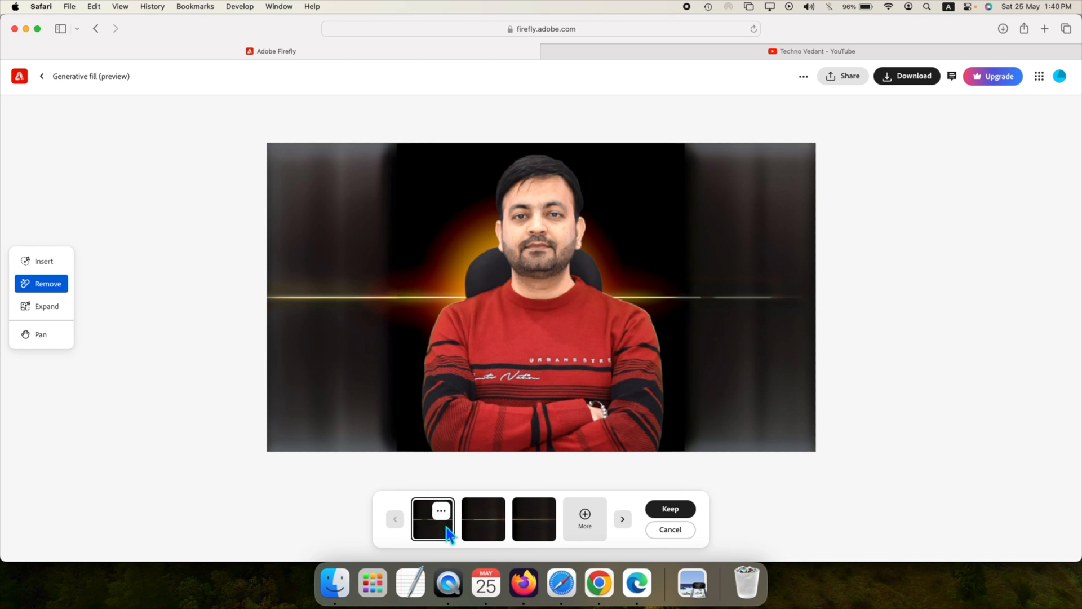
left_click(482, 530)
left_click(532, 524)
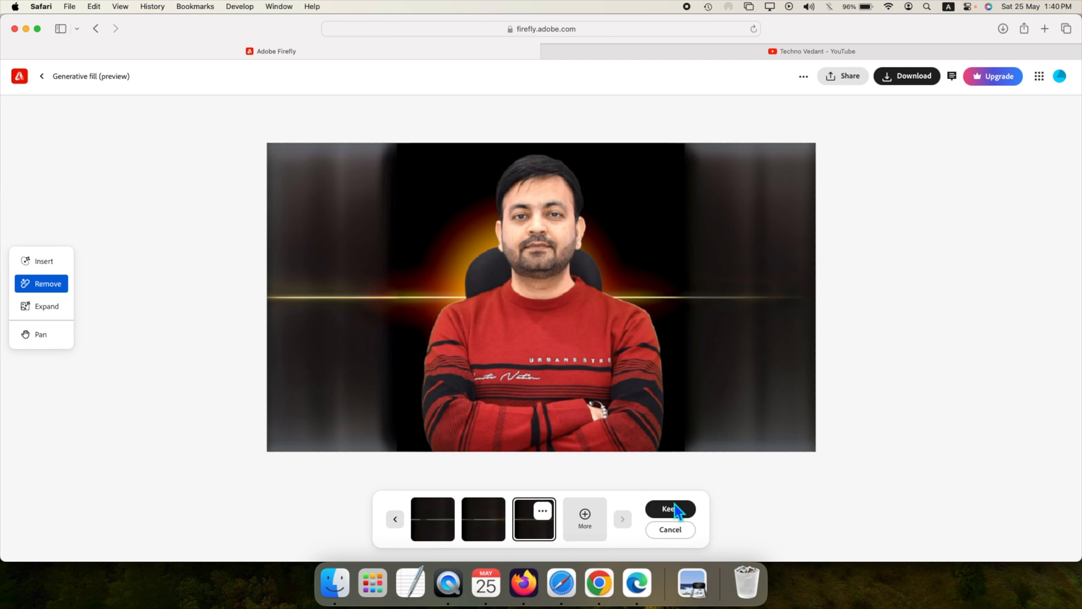
left_click(679, 511)
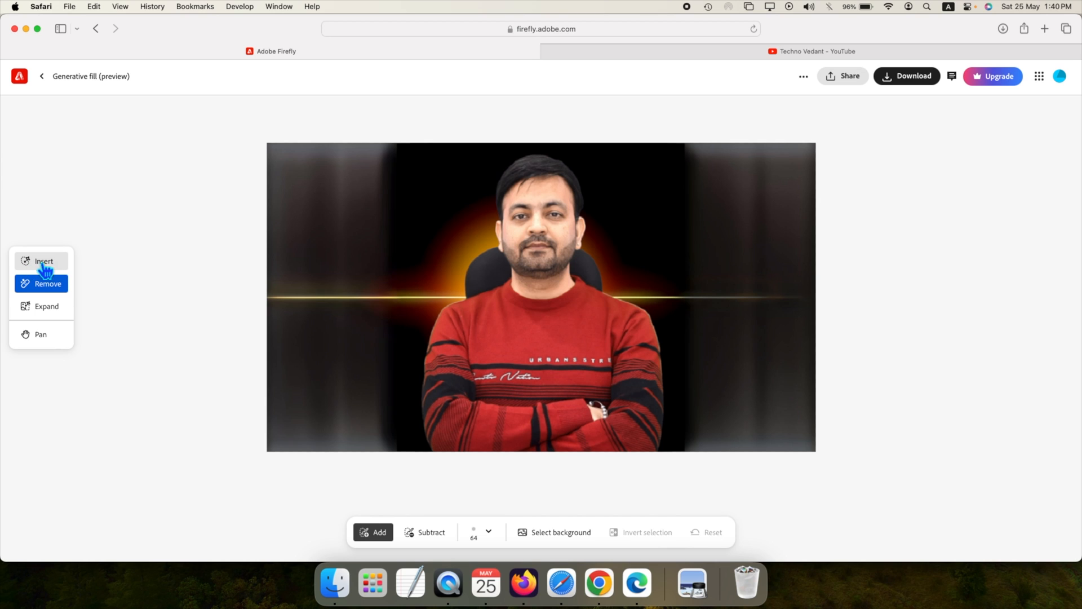
Step: Brush out the upper-right background with the Insert tool and generate a fill from the prompt "book shelf"
left_click(46, 261)
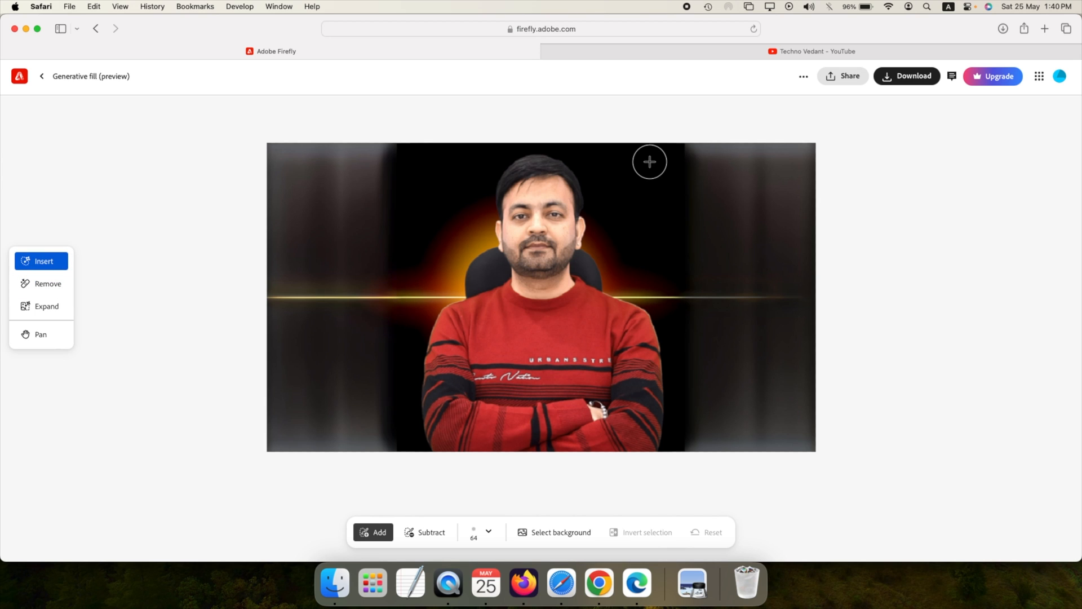
mouse_move(652, 152)
left_mouse_down()
mouse_move(661, 269)
mouse_move(806, 270)
mouse_move(797, 151)
left_mouse_up()
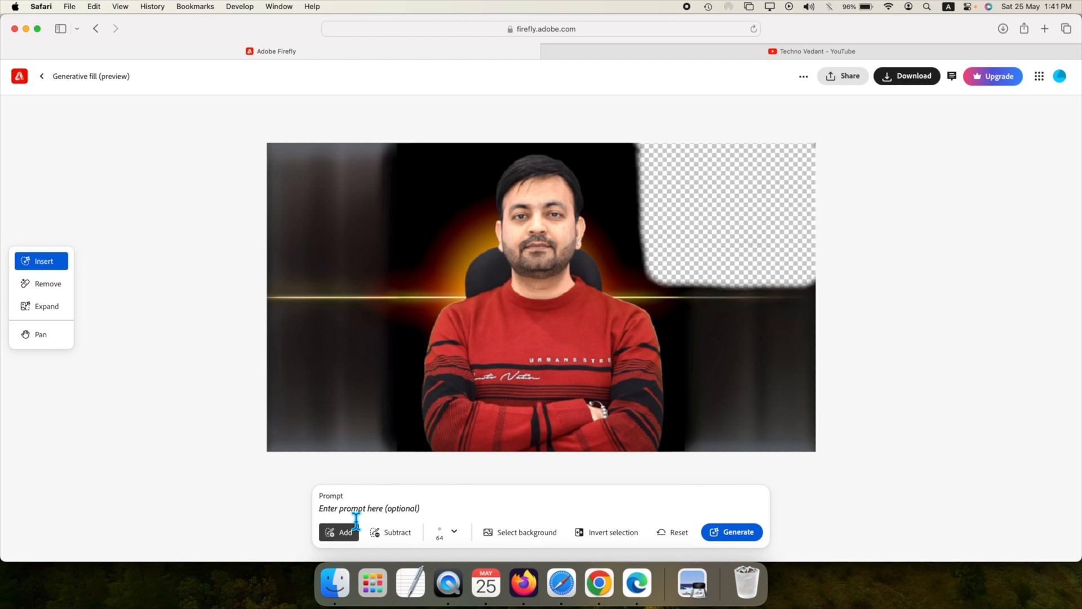
type("book shelf")
left_click(743, 538)
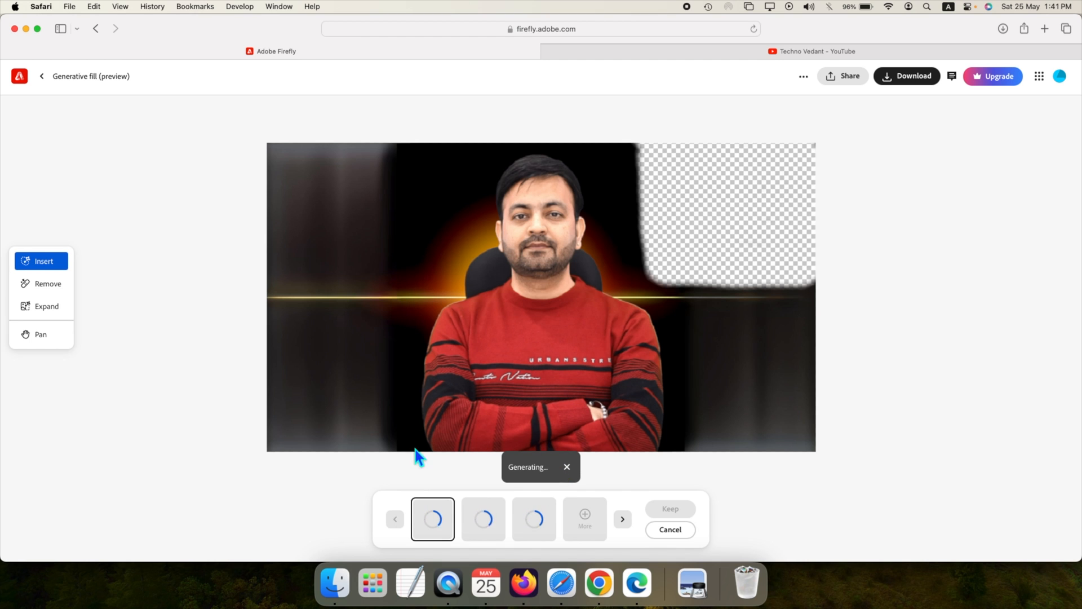
Step: Open the saved screenshot from the ADOBE FIREFLY folder in Preview to check it, and close it
left_click(336, 581)
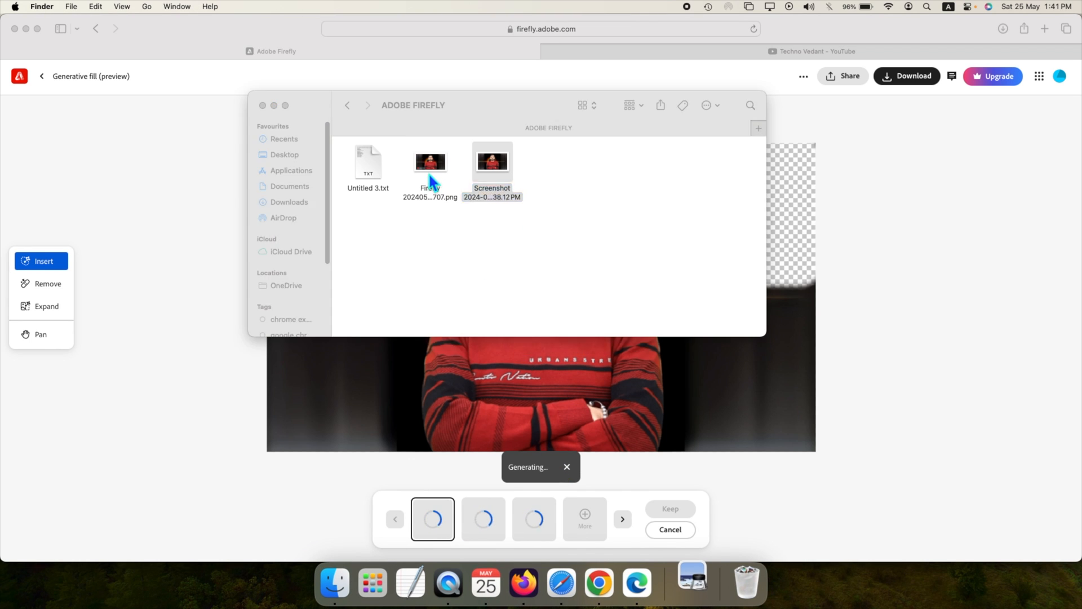
double_click(494, 166)
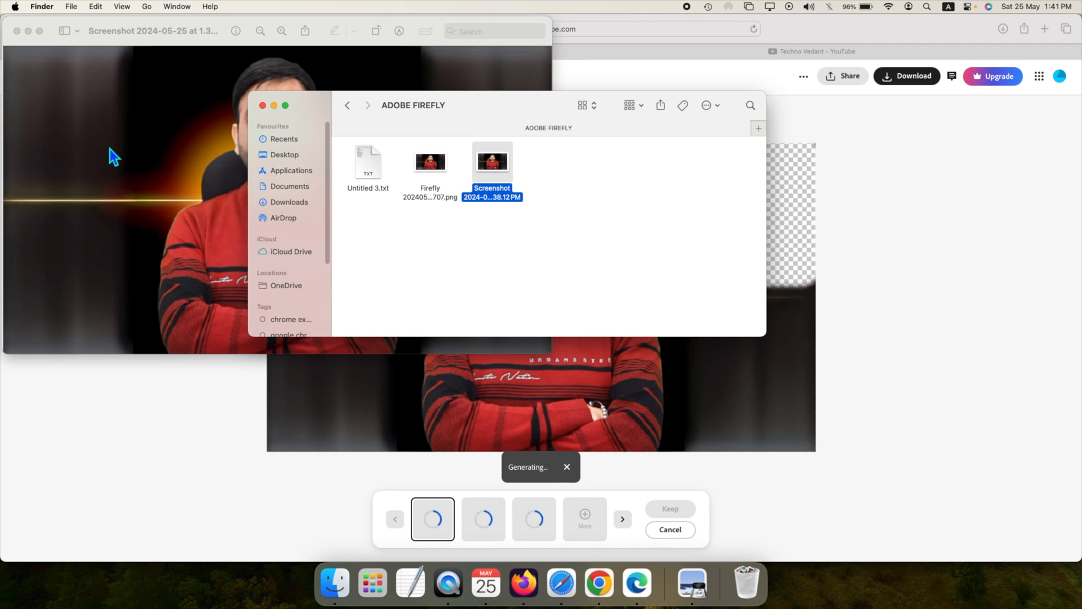
left_click(115, 157)
left_click(17, 31)
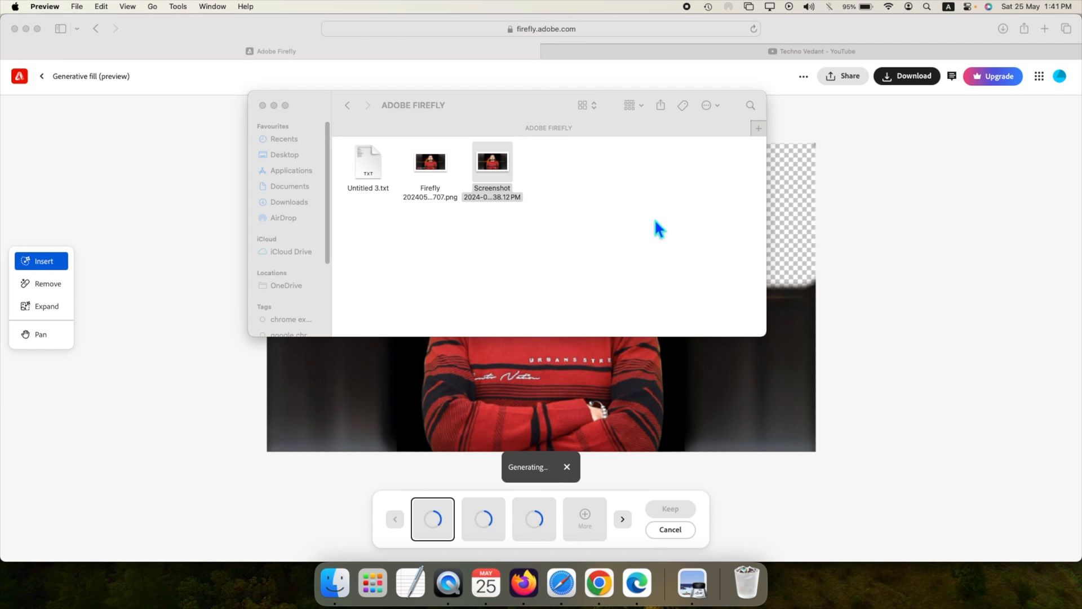
Step: Switch to Img.Upscaler in Chrome, upload the screenshot from the ADOBE FIREFLY folder, and start upscaling it at 400%
left_click(599, 581)
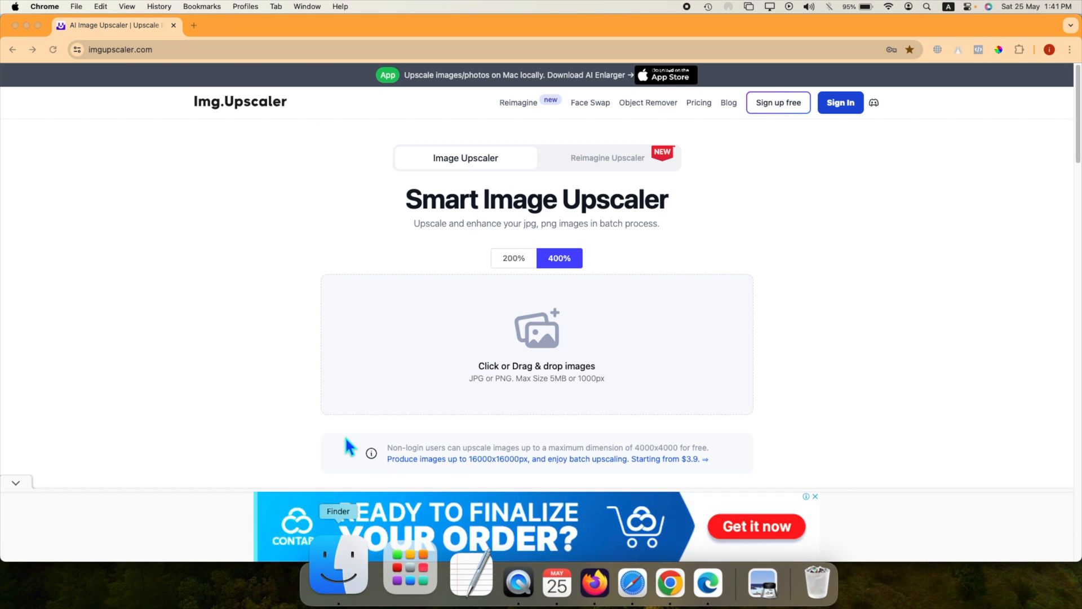
left_click(335, 582)
left_click_drag(494, 169, 598, 382)
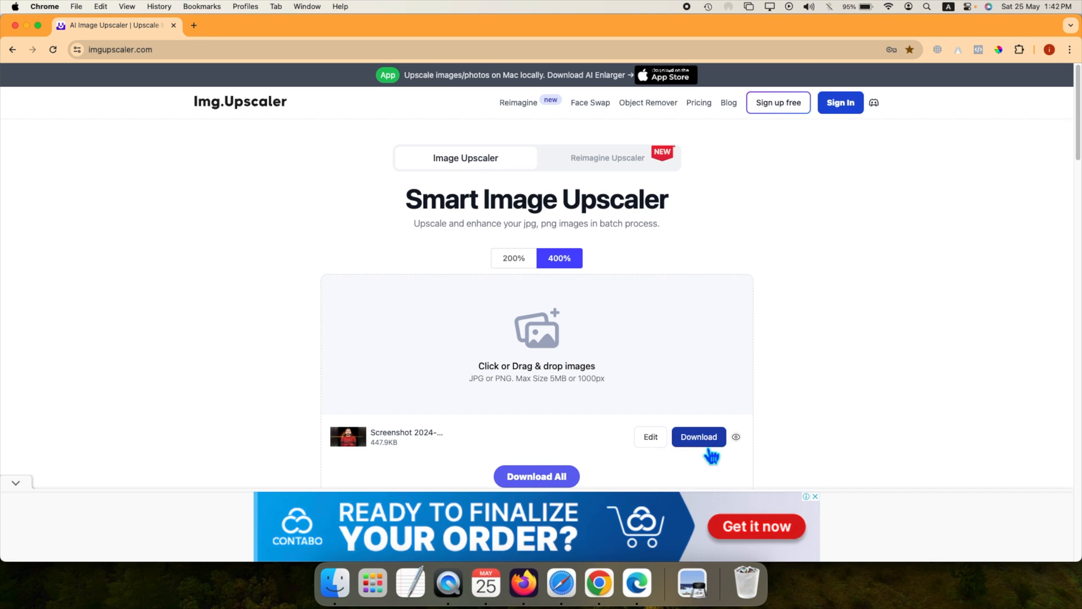
left_click(709, 450)
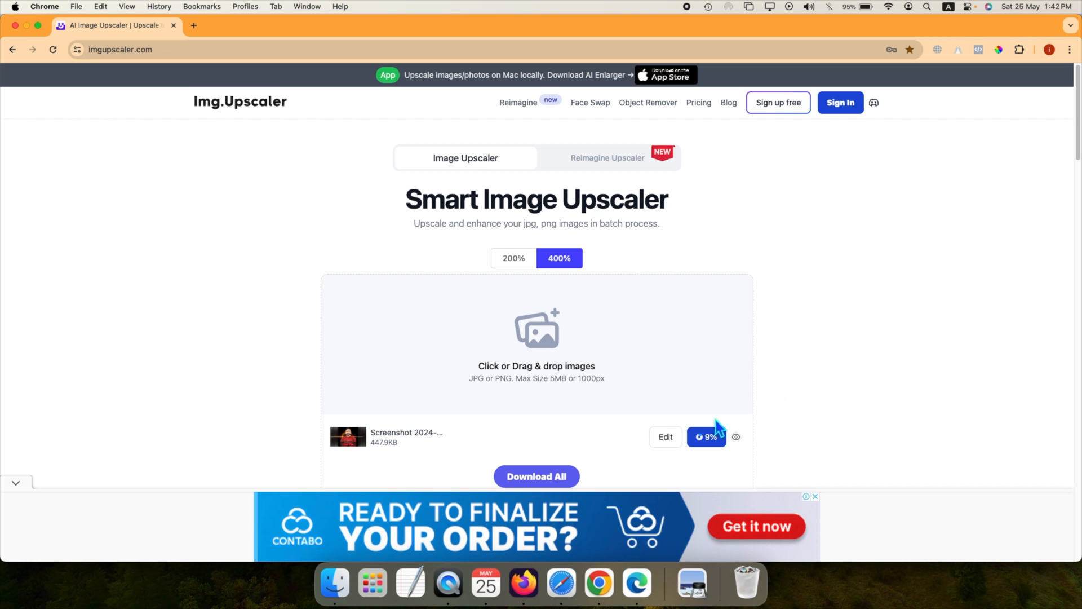
Step: Return to Firefly in Safari and preview the second and third book shelf variations
left_click(561, 583)
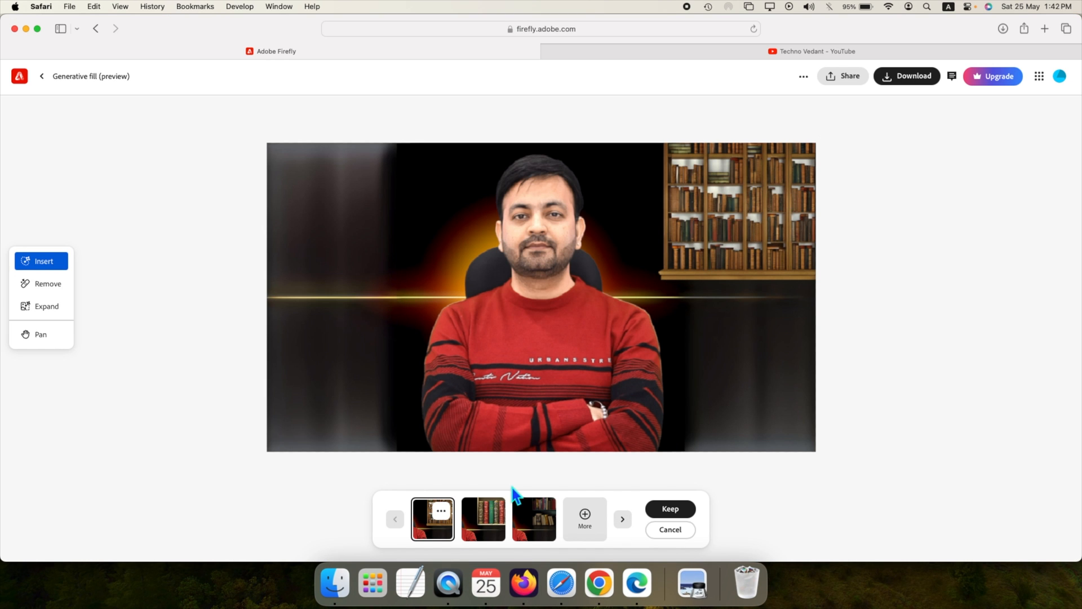
left_click(489, 525)
left_click(538, 526)
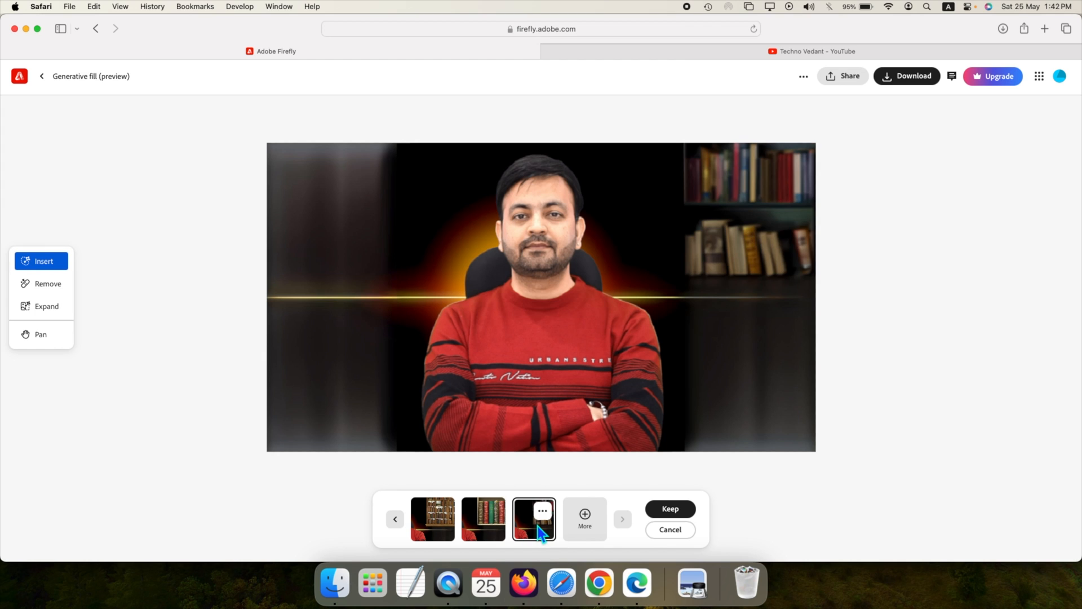
Step: Generate more book shelf variations, compare them, and keep the third one of the new set
left_click(593, 525)
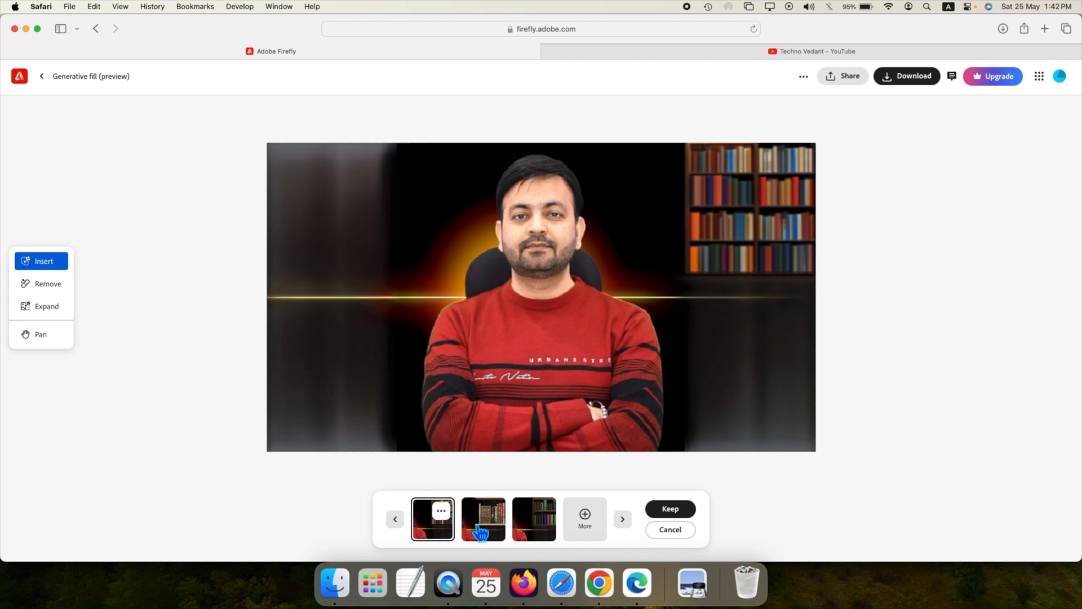
left_click(480, 532)
left_click(533, 527)
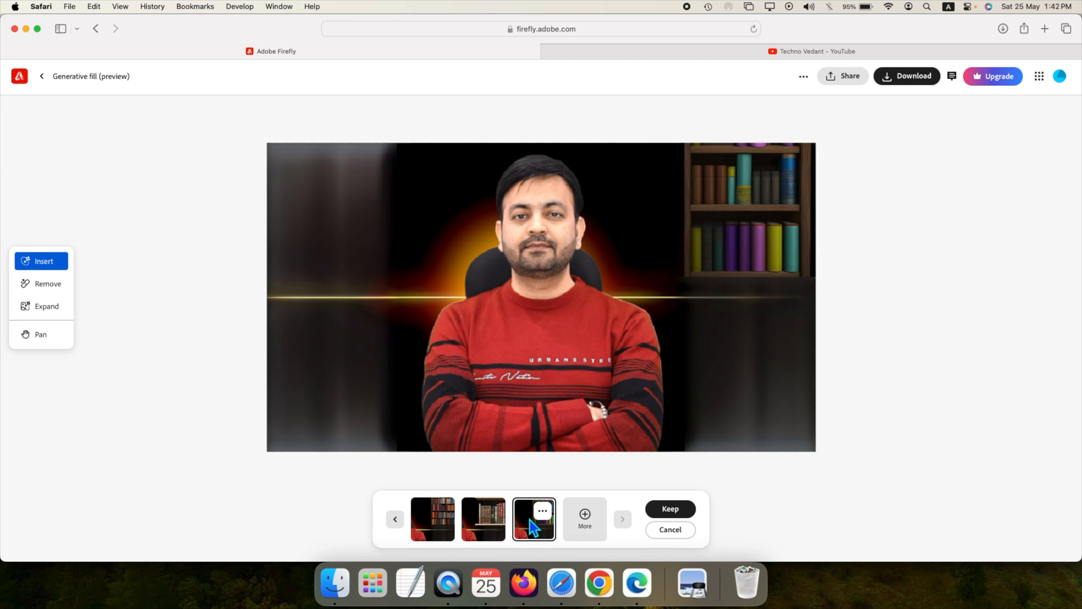
left_click(440, 516)
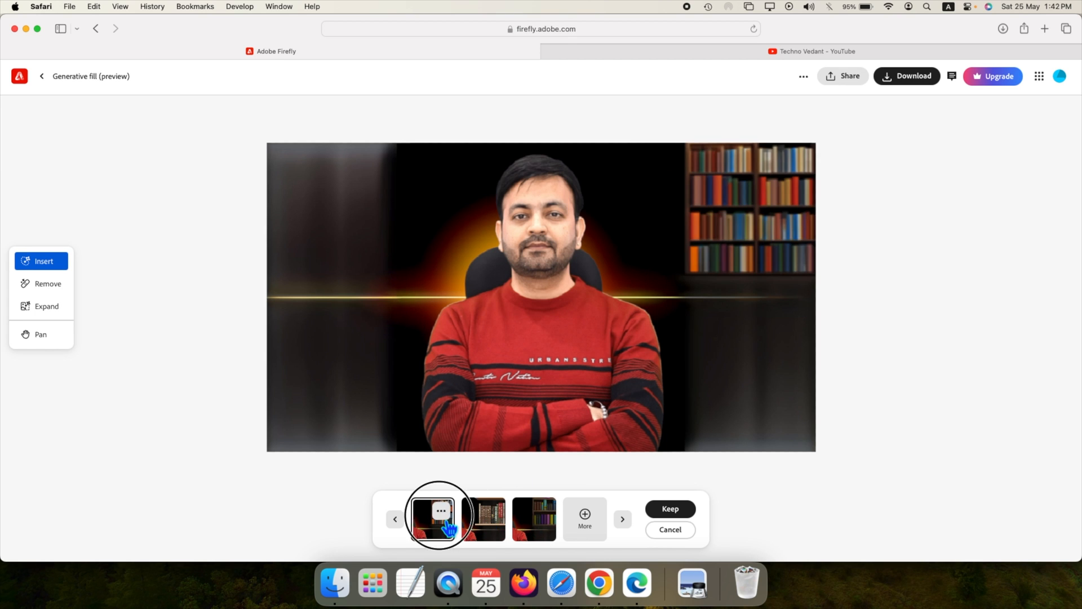
left_click(543, 533)
left_click(688, 512)
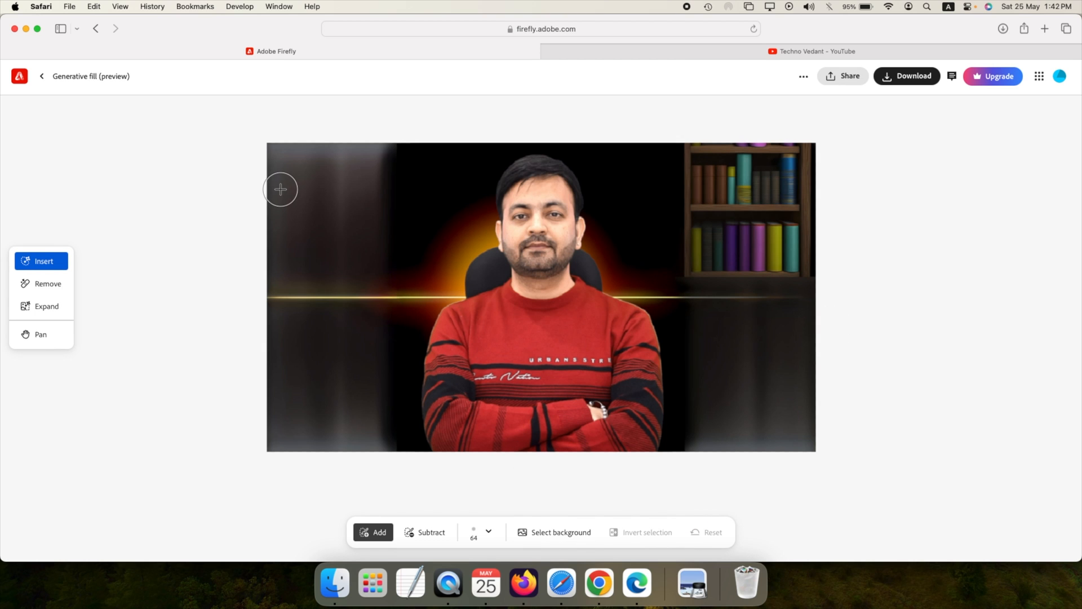
Step: Leave the Generative fill editor for the Firefly home page and open Text to image
left_click(48, 344)
left_click(42, 76)
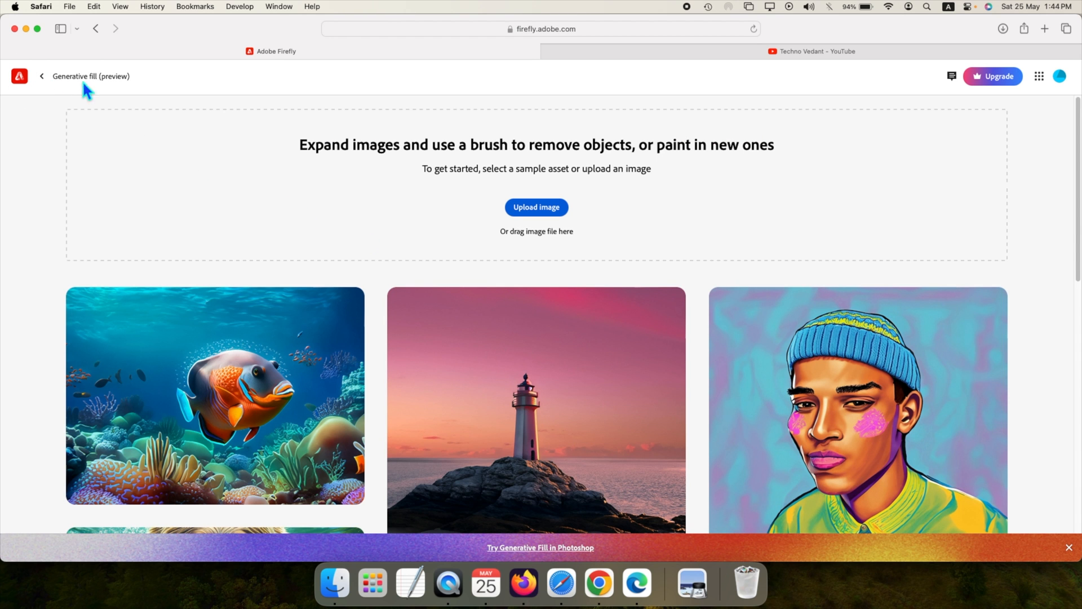
left_click(42, 76)
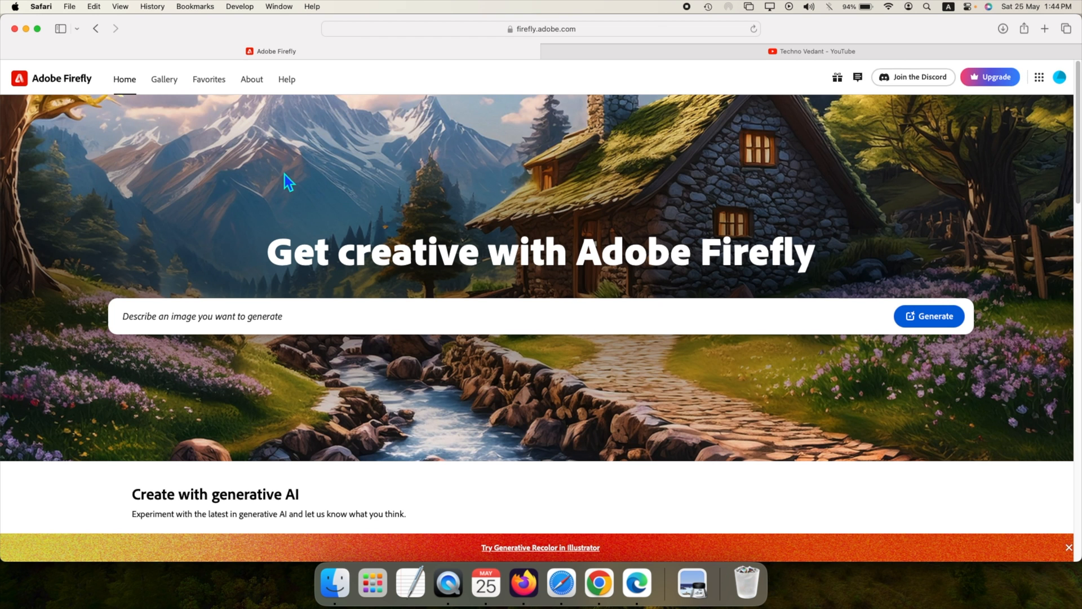
scroll(524, 260, "down", 5)
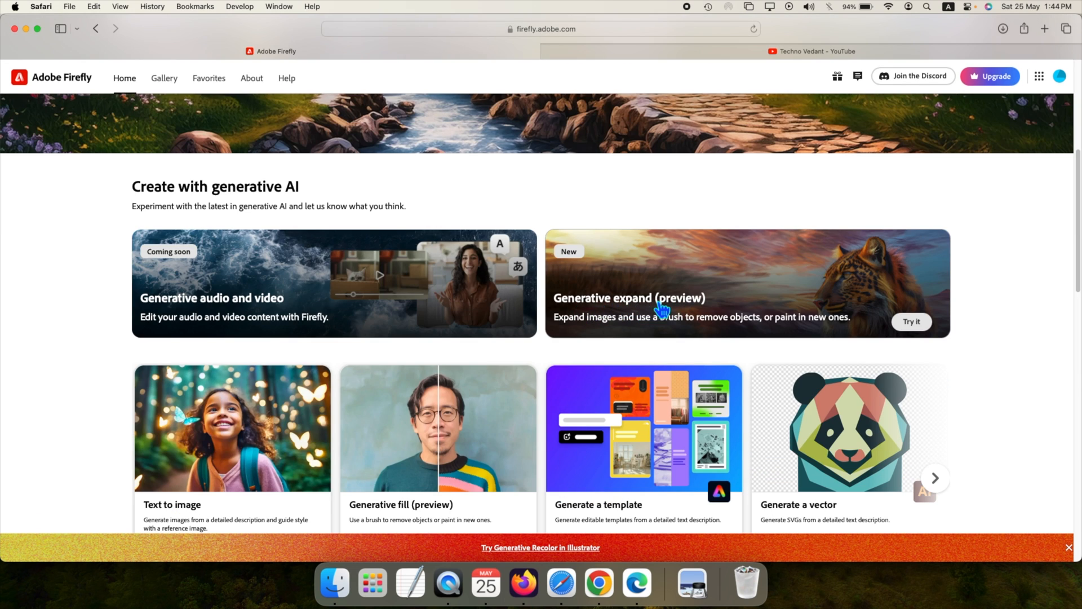
scroll(663, 308, "down", 2)
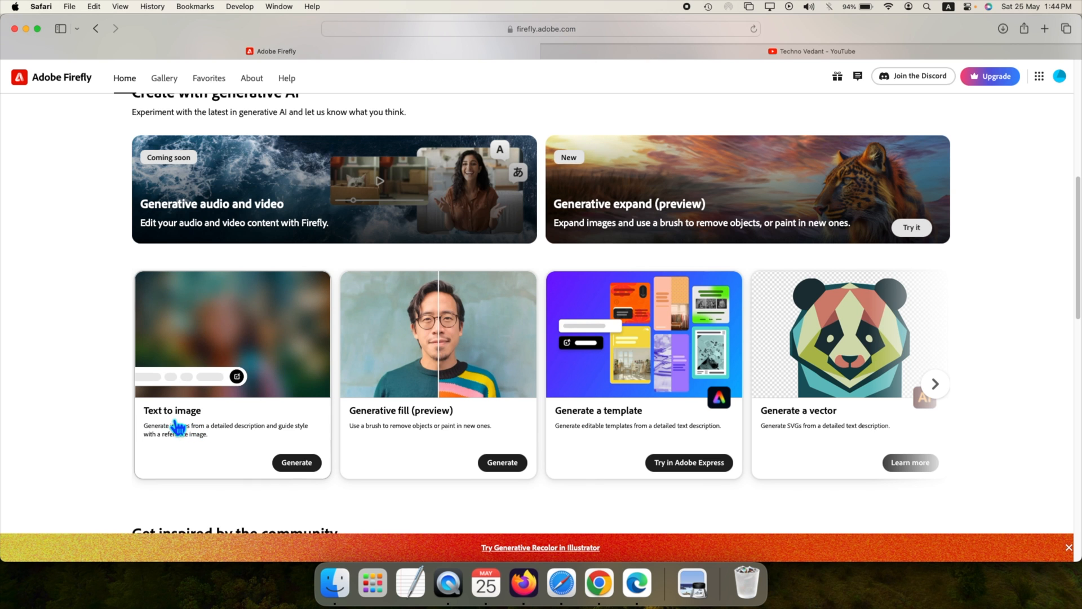
left_click(220, 337)
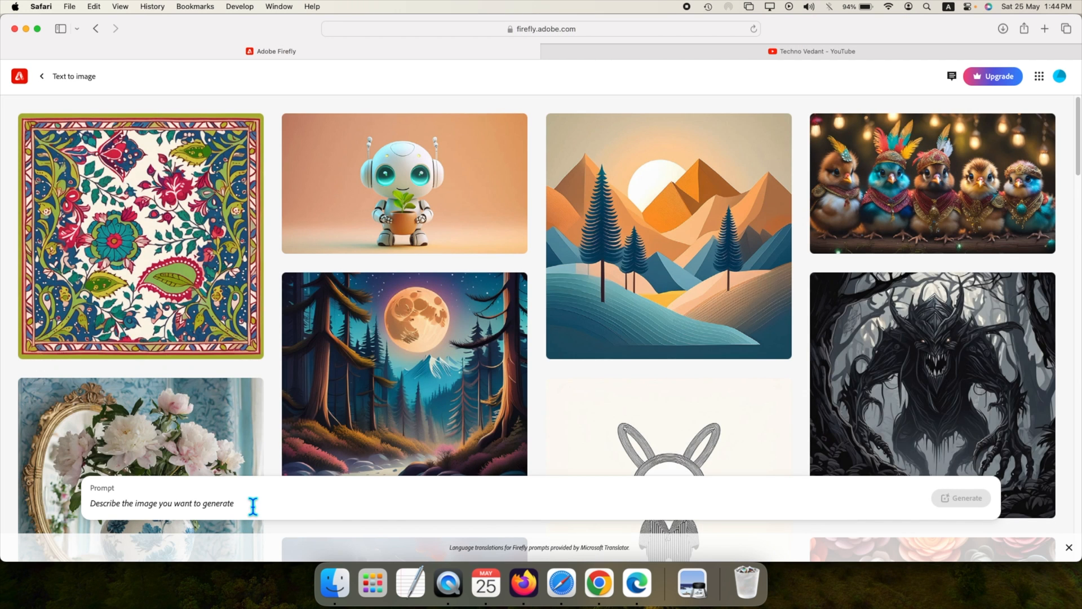
Step: Browse the Text to image gallery, open the black forest monster image, and dismiss the Firefly Image 3 model notice
scroll(671, 324, "down", 5)
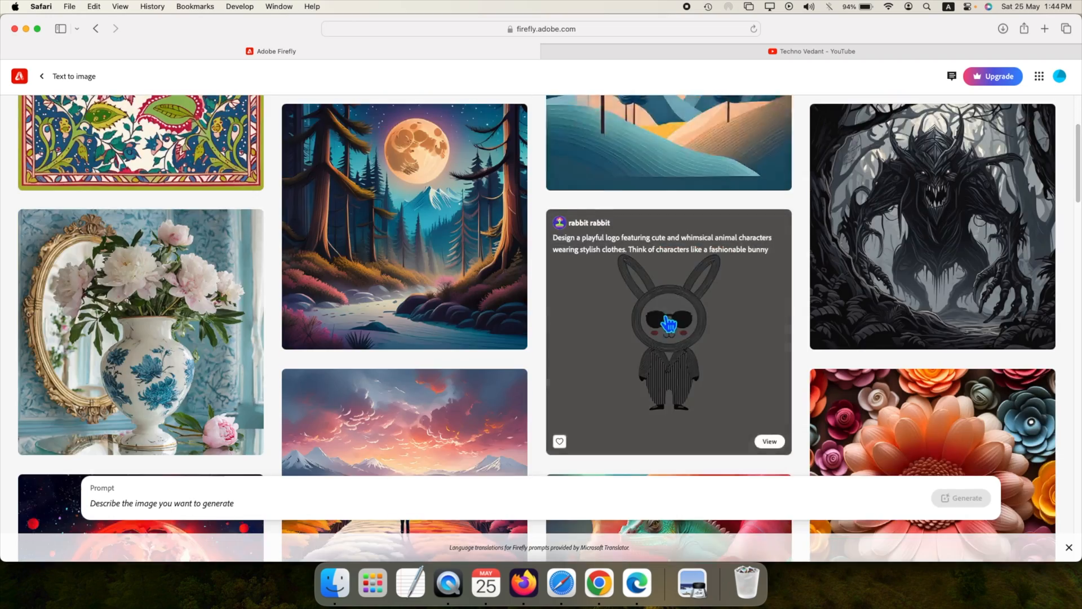
scroll(669, 323, "down", 10)
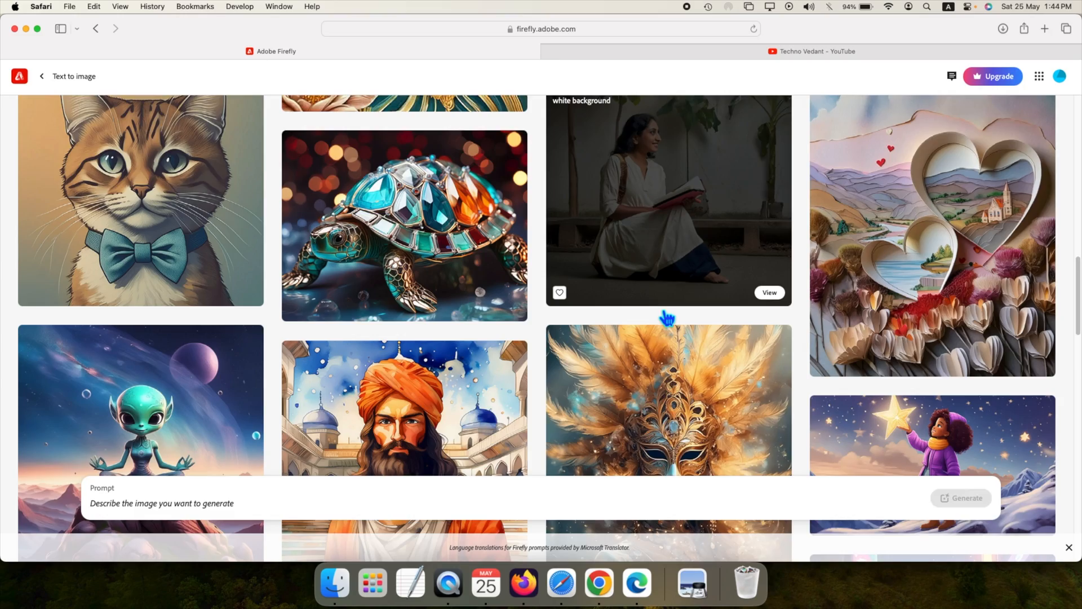
scroll(667, 318, "down", 12)
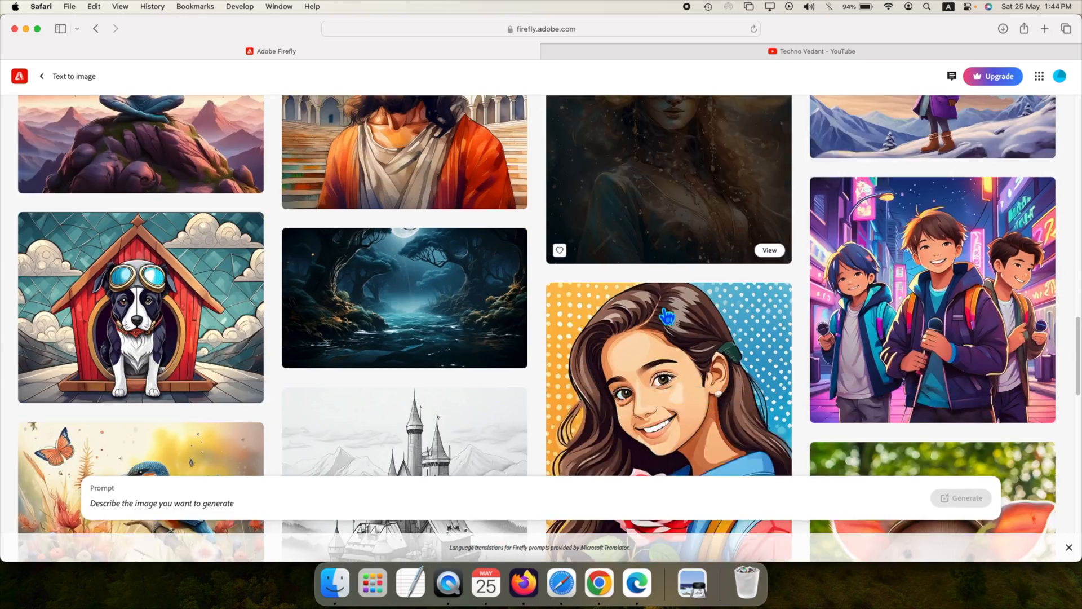
scroll(667, 318, "up", 15)
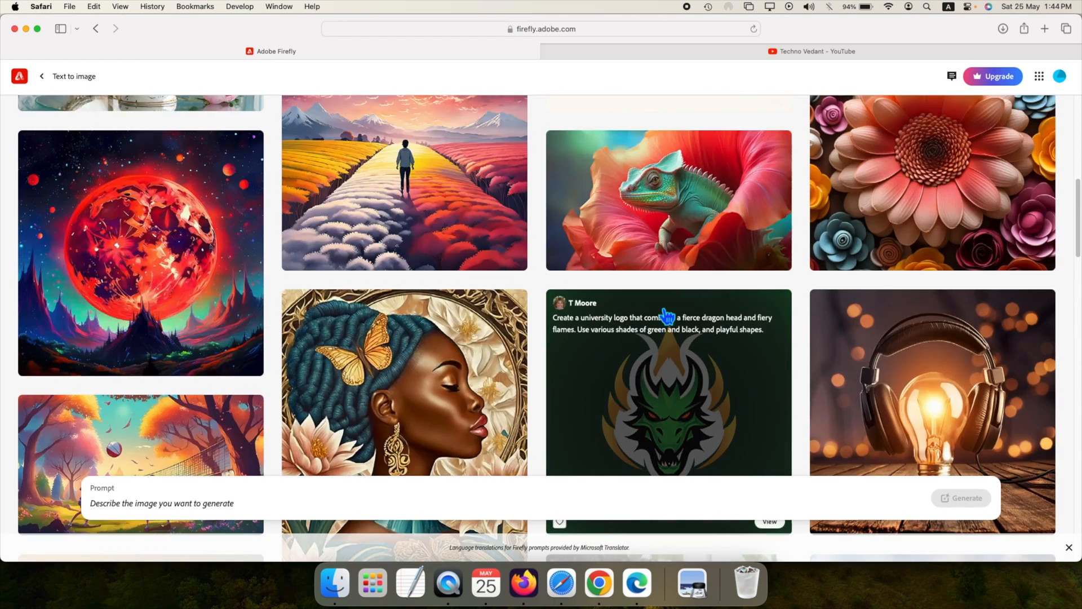
scroll(668, 317, "up", 6)
left_click(933, 225)
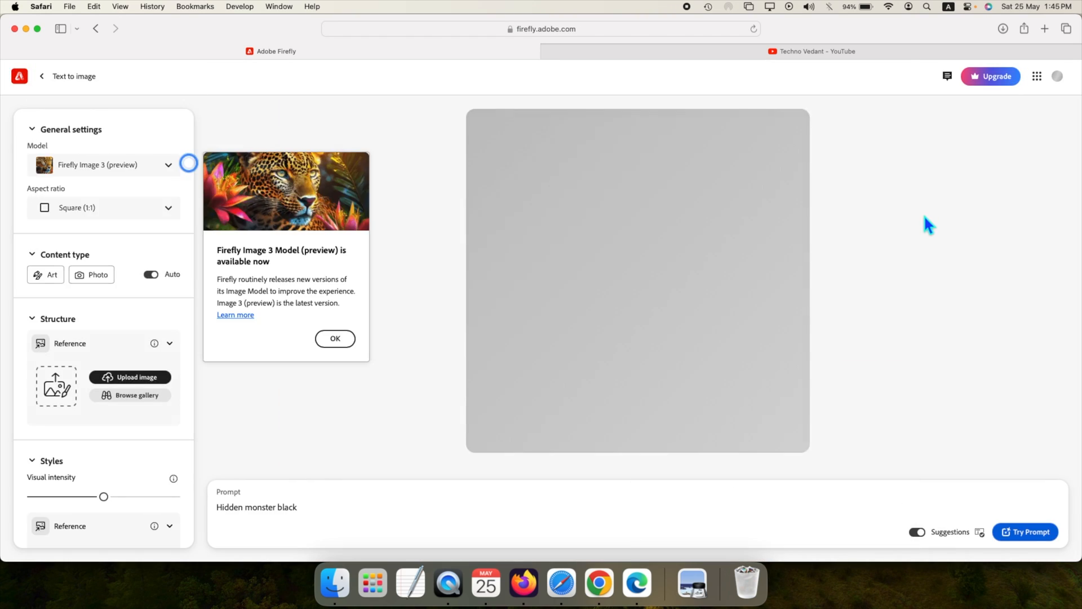
left_click(335, 338)
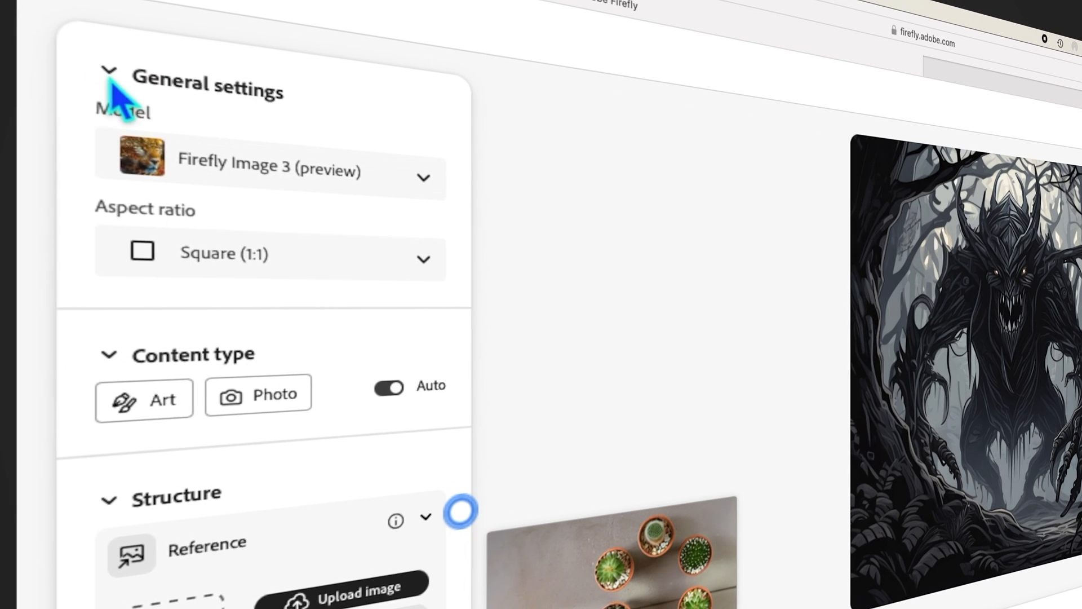
Step: Collapse the General settings, Content type, Structure, and Styles sections
left_click(33, 79)
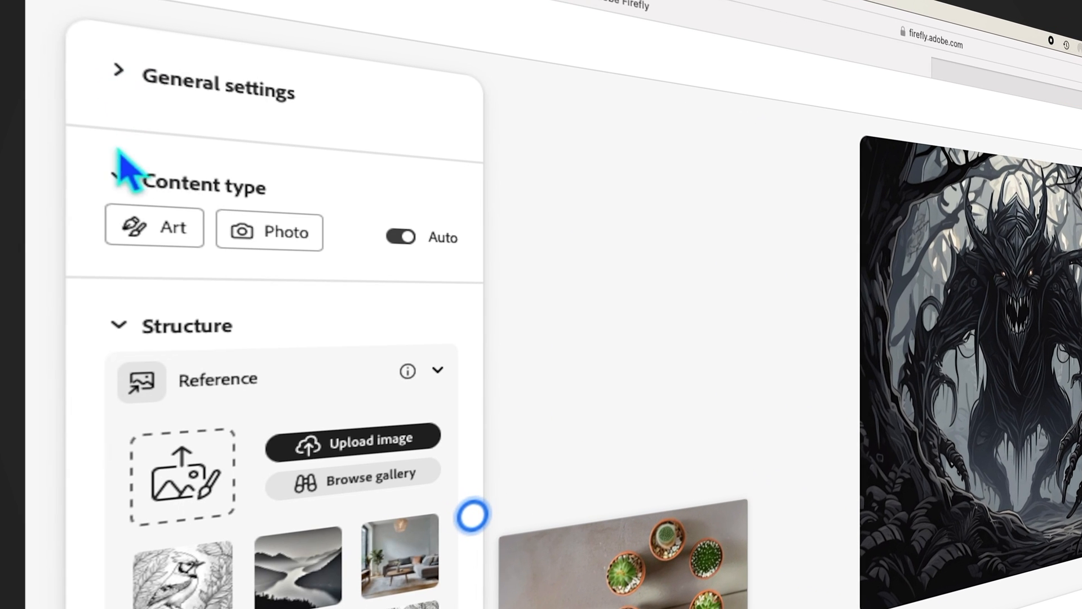
left_click(33, 320)
left_click(121, 281)
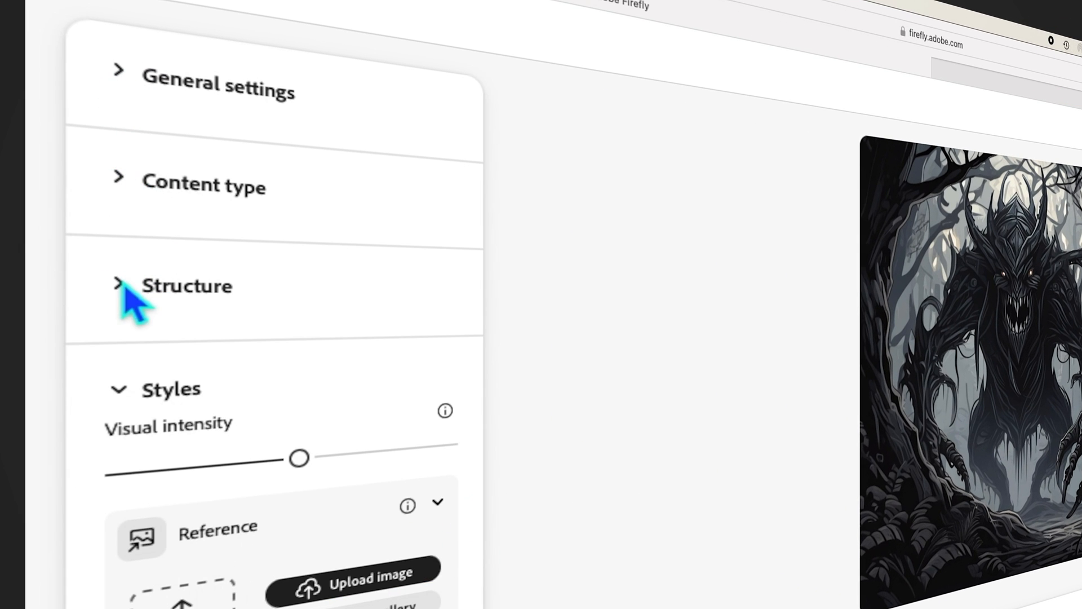
left_click(121, 387)
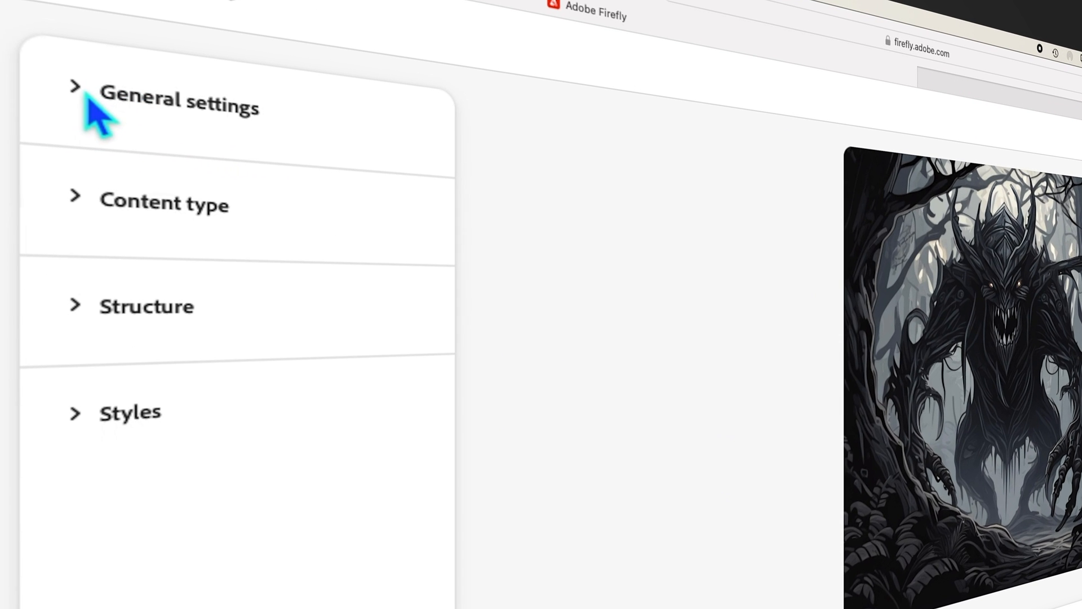
Step: Expand General settings and look through the available Firefly models and aspect ratios
left_click(87, 97)
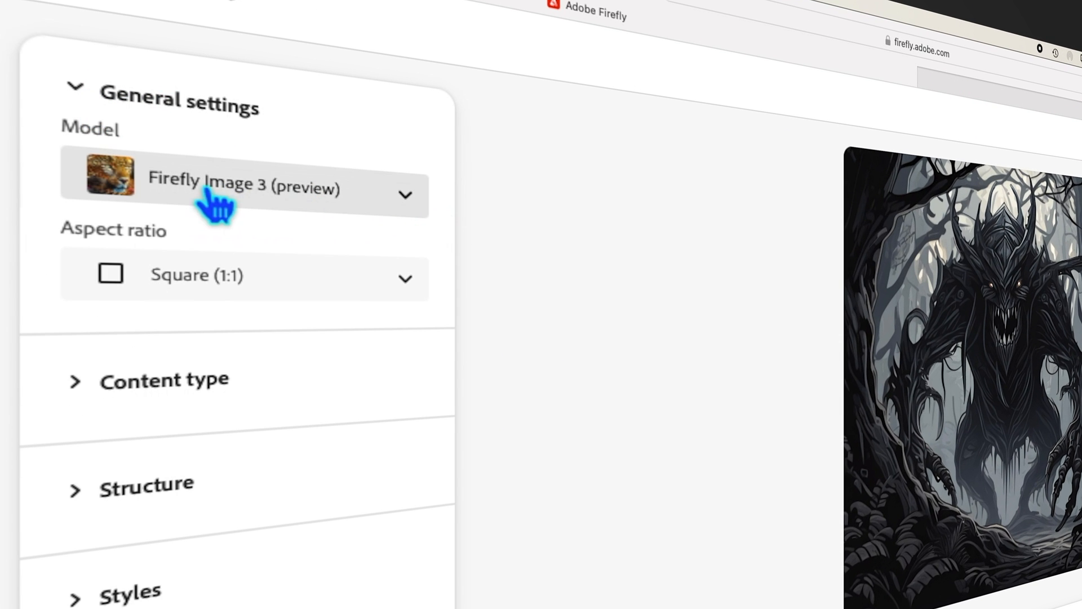
left_click(422, 210)
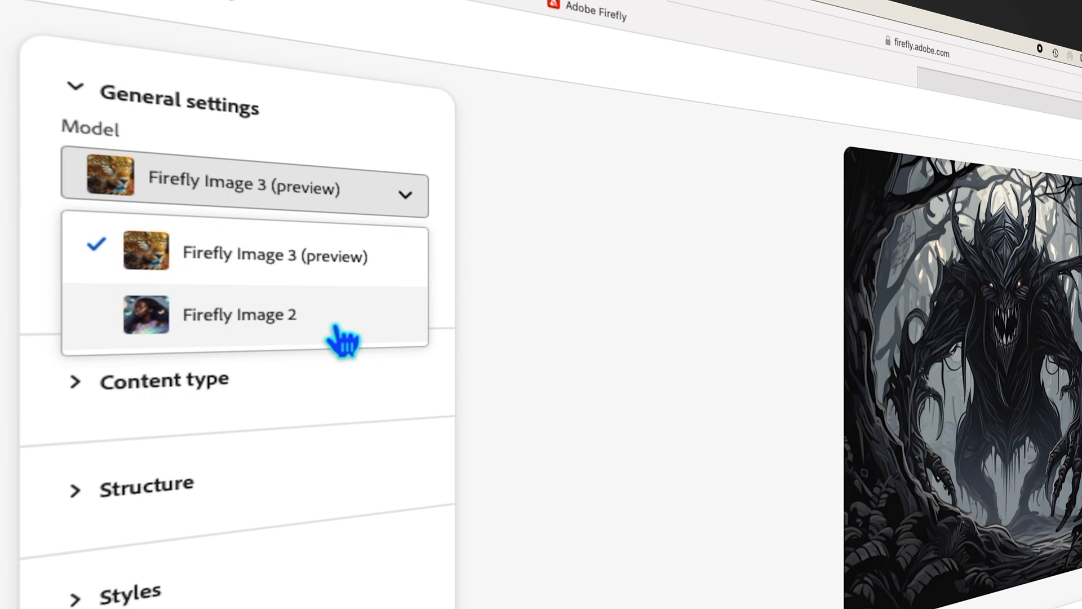
left_click(420, 211)
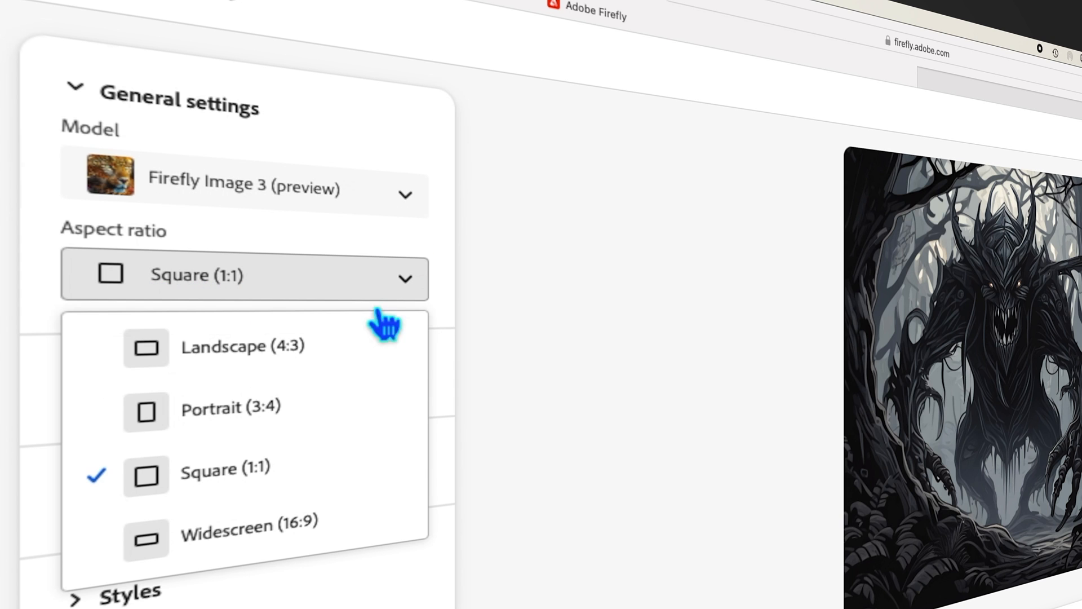
Step: Try the Landscape (4:3) and Portrait (3:4) aspect ratios and return to Square (1:1)
left_click(308, 350)
left_click(271, 288)
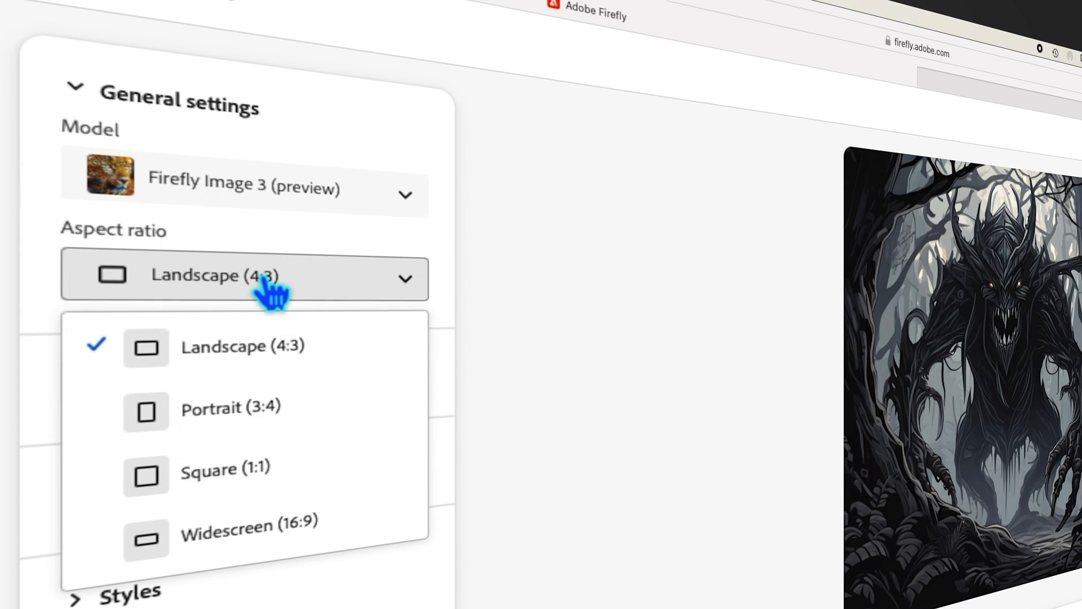
left_click(242, 417)
left_click(288, 288)
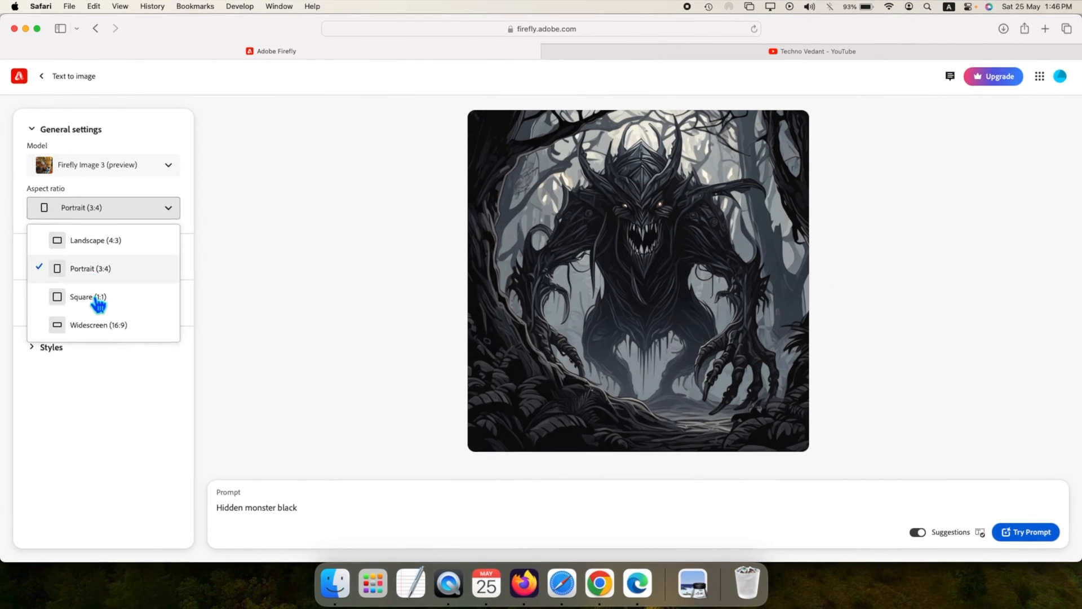
left_click(248, 471)
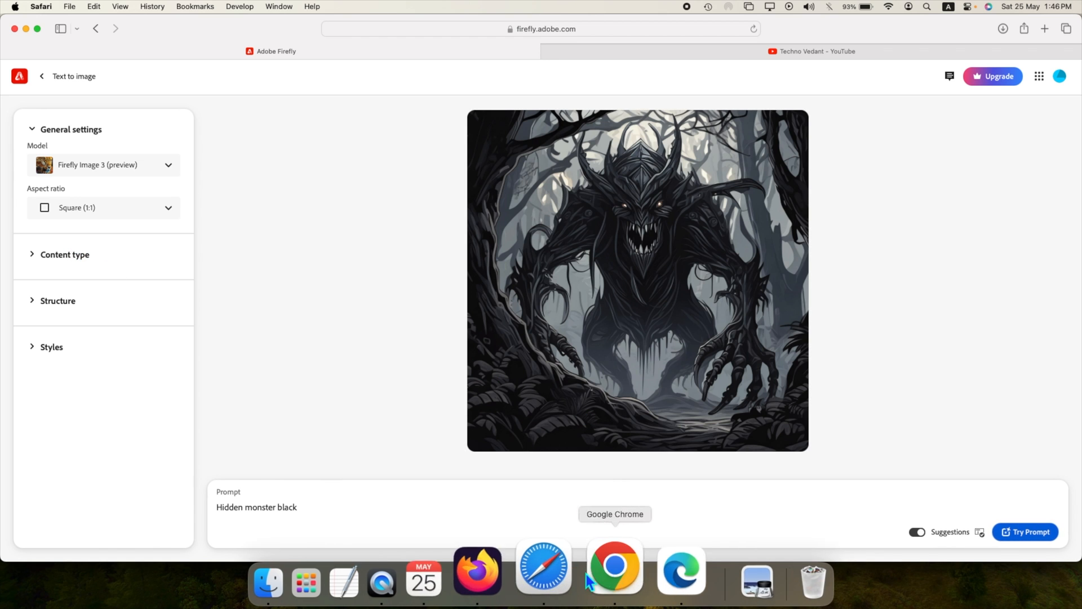
Step: Switch to Finder's ADOBE FIREFLY folder and open the downloaded Firefly image, the screenshot, and upscale.png in Preview
left_click(612, 583)
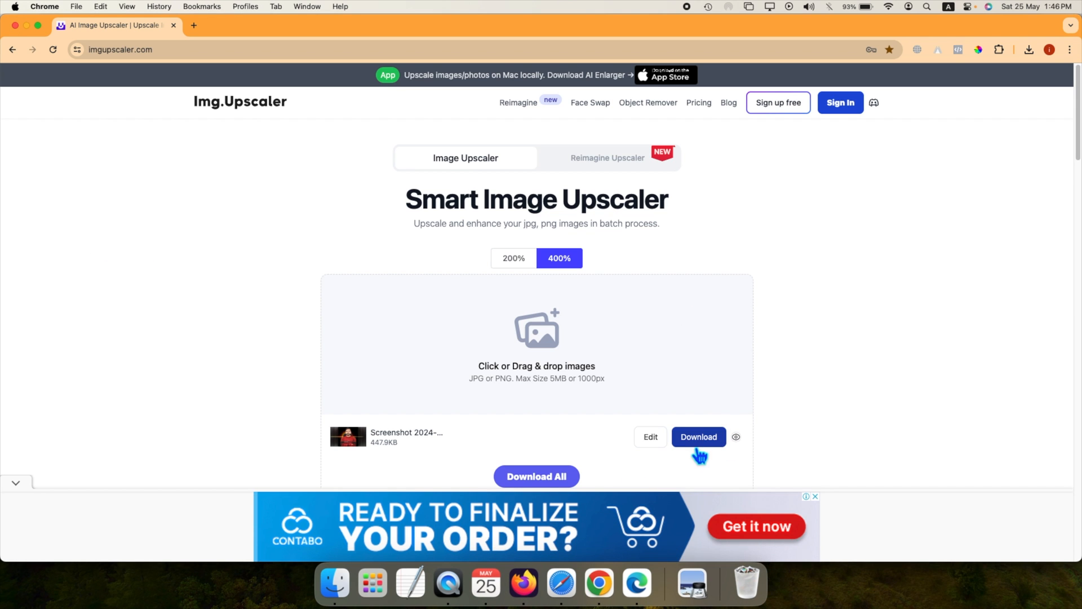
left_click(334, 583)
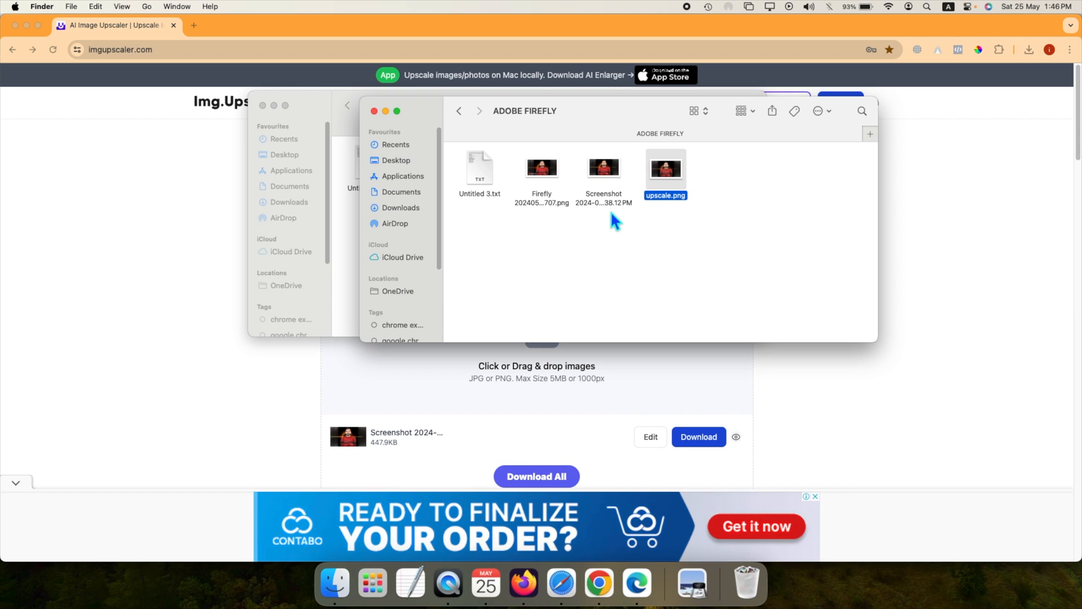
left_click(263, 105)
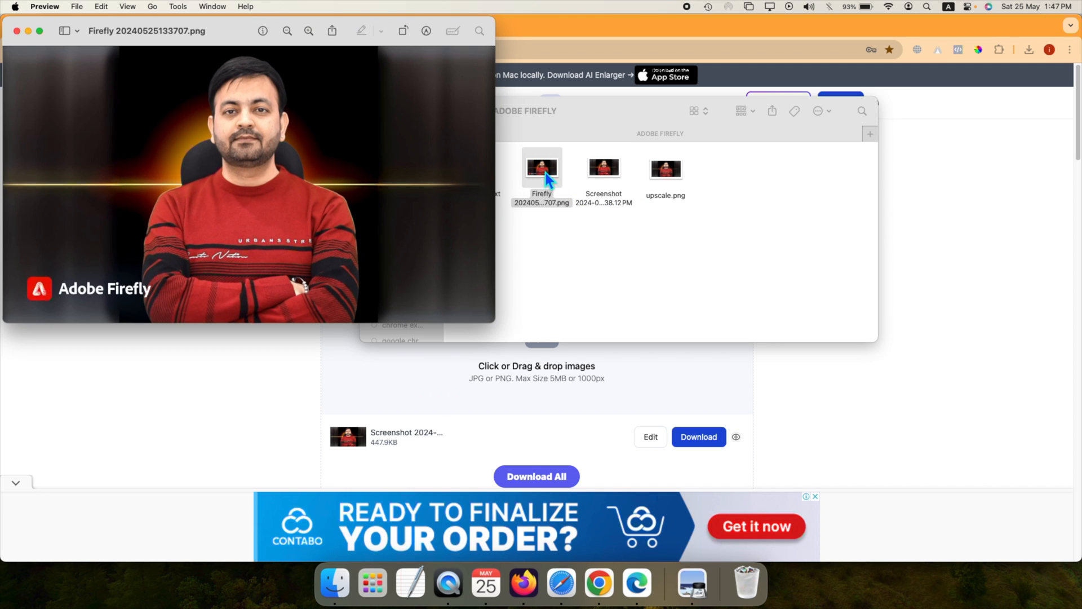
left_click(610, 175)
double_click(610, 175)
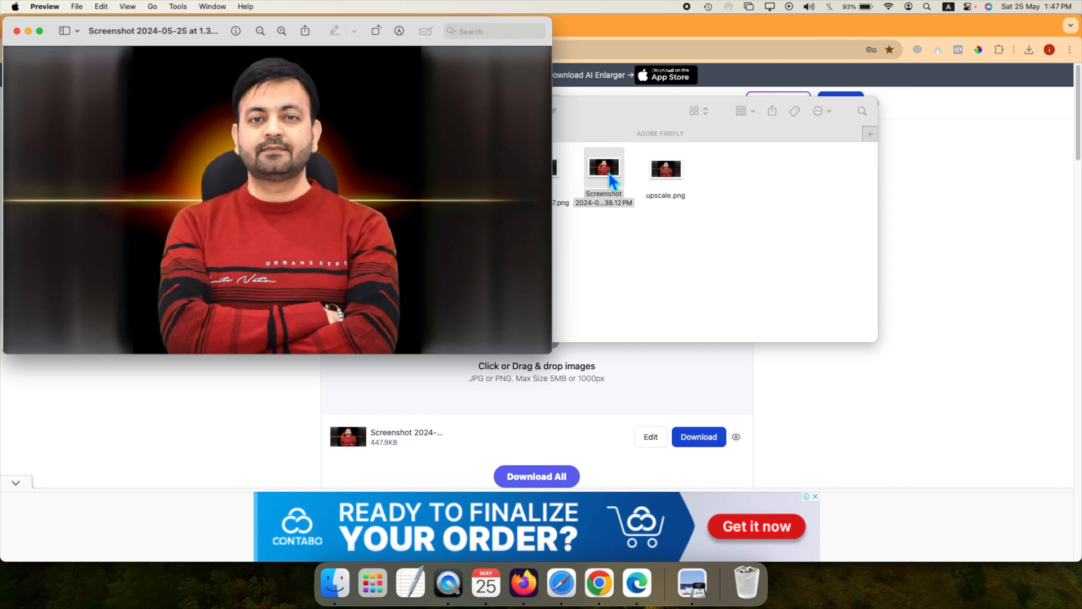
double_click(668, 172)
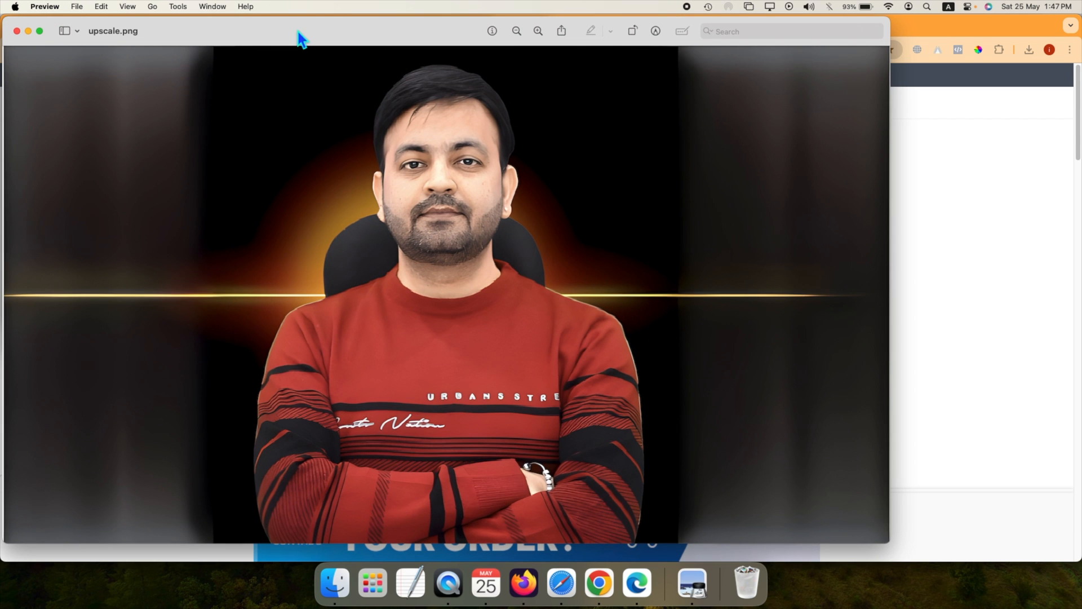
Step: Place upscale.png beside the screenshot, compare the two images, and close upscale.png
left_click_drag(301, 28, 622, 28)
left_click(94, 41)
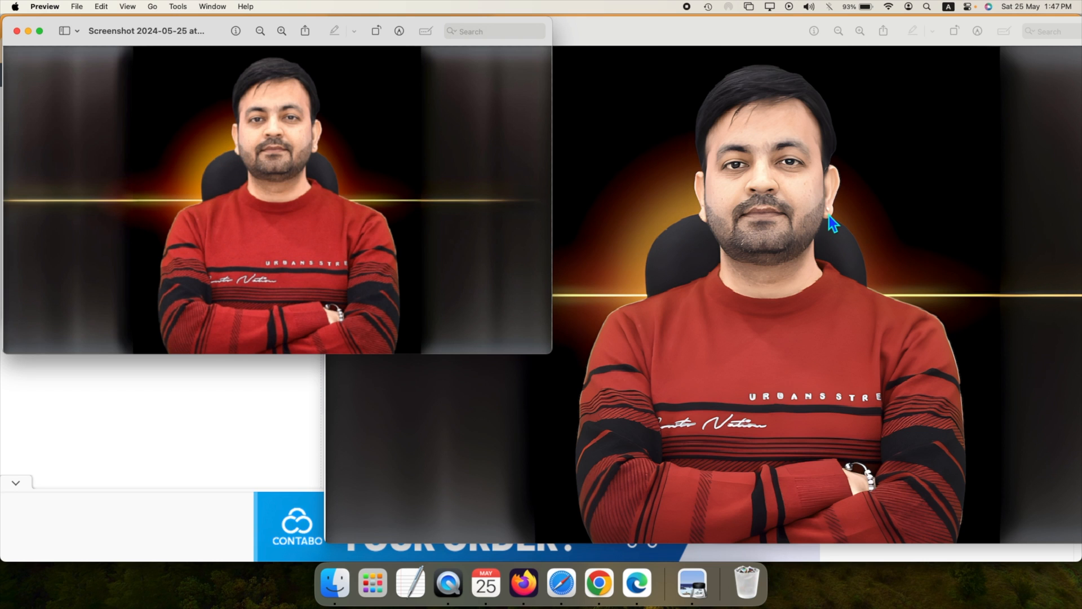
left_click(764, 179)
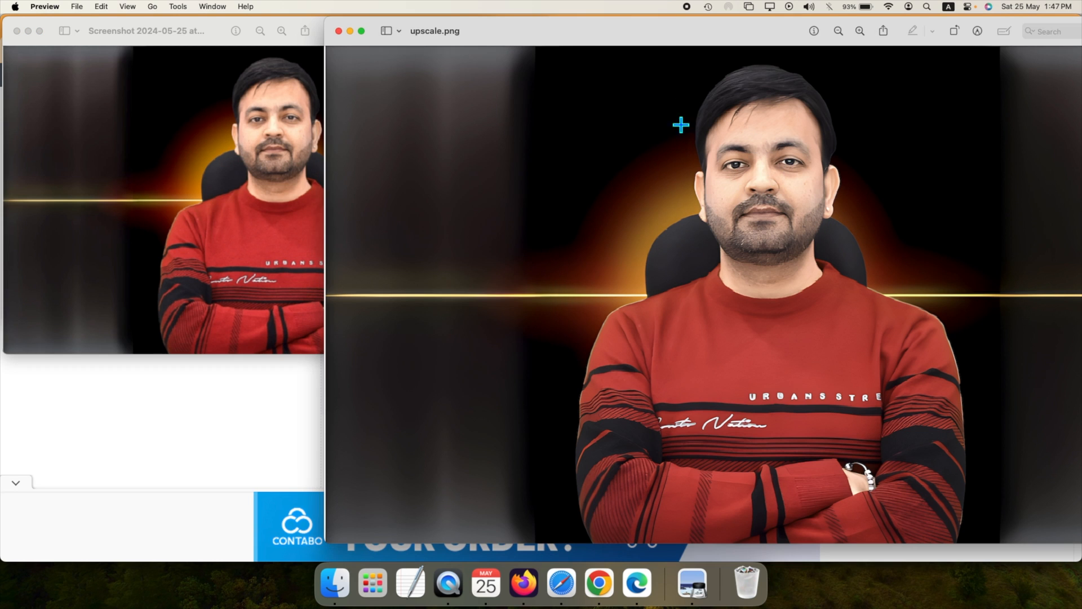
double_click(516, 31)
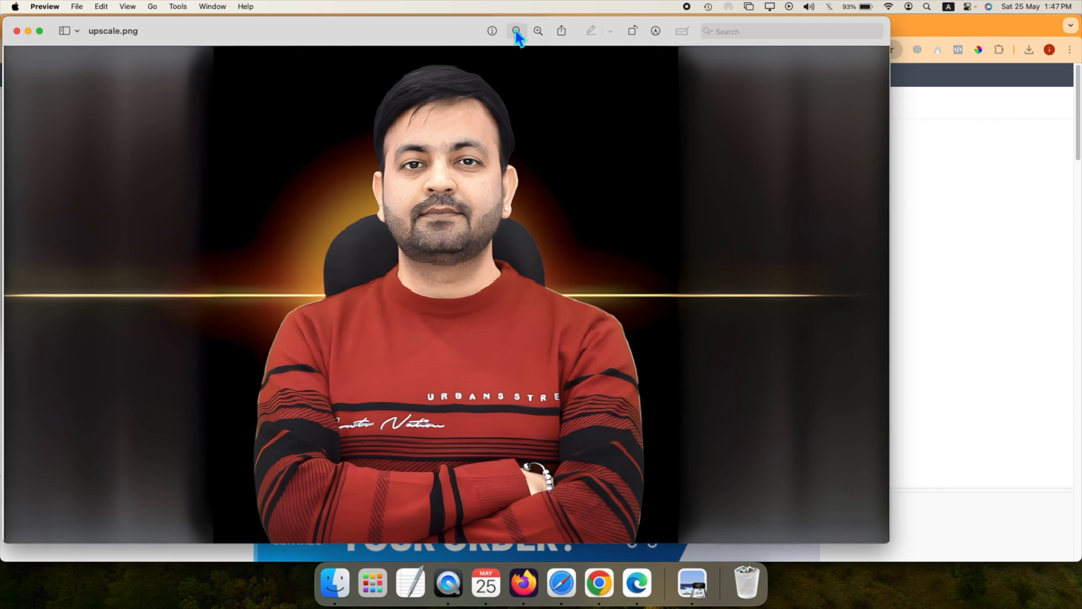
left_click(17, 30)
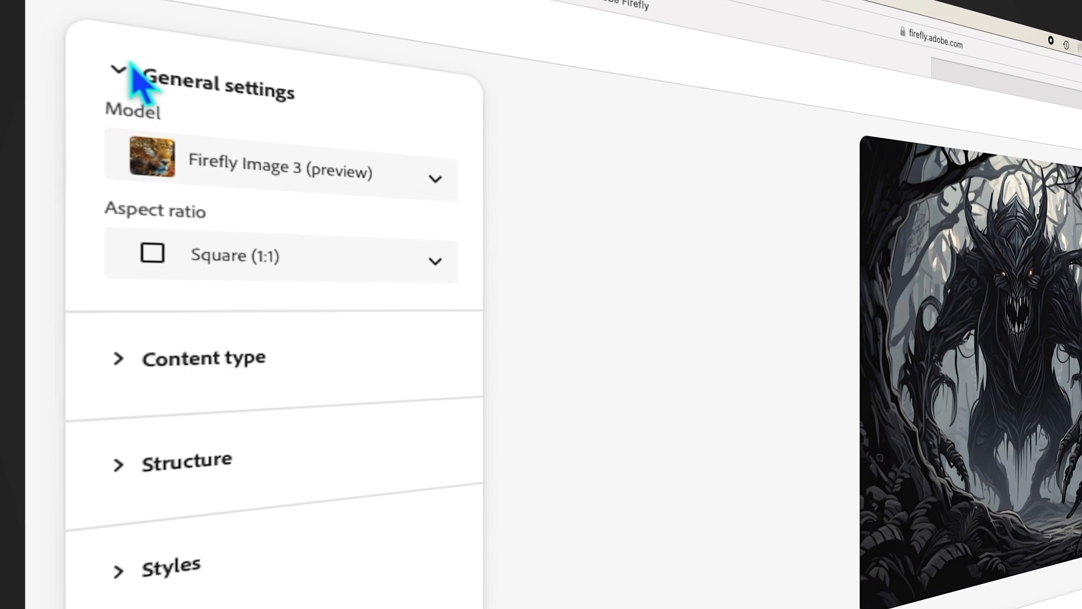
Step: Back in Firefly, collapse General settings, expand Content type, and try Photo and Art before restoring Auto
left_click(118, 69)
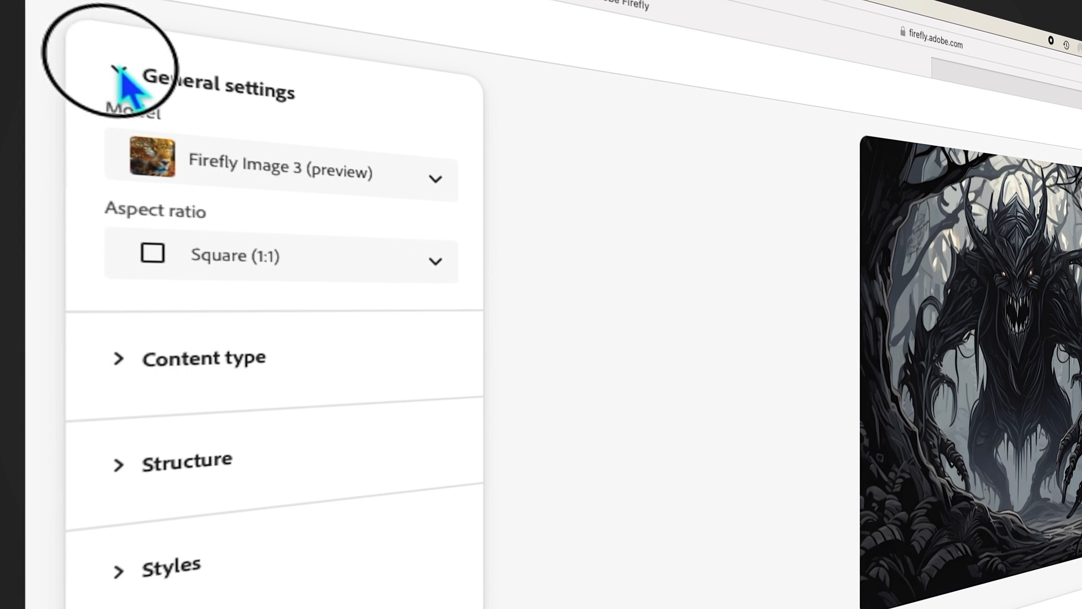
left_click(117, 180)
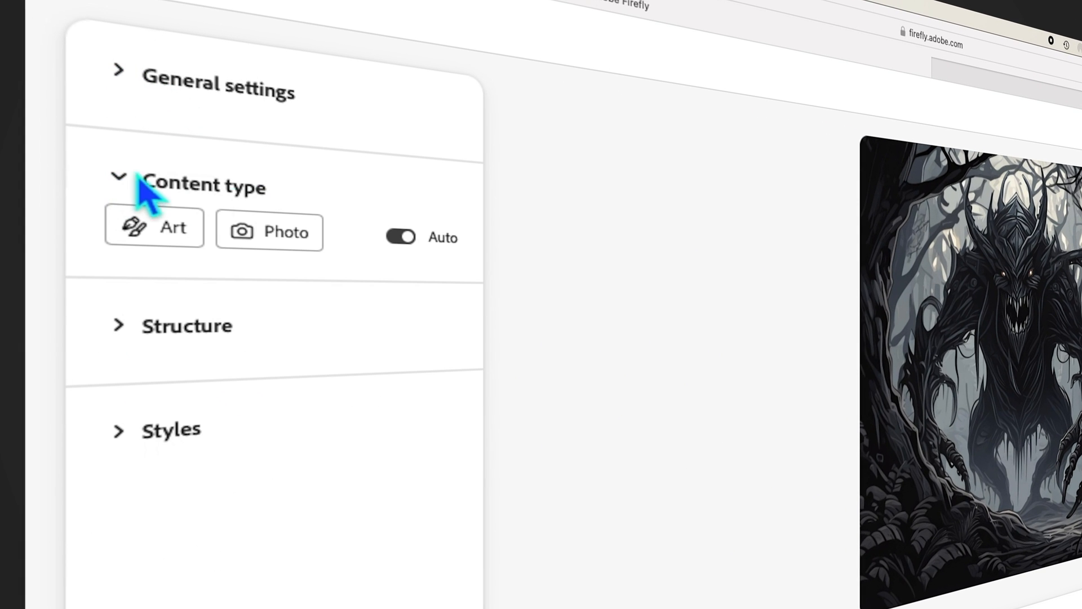
left_click(289, 248)
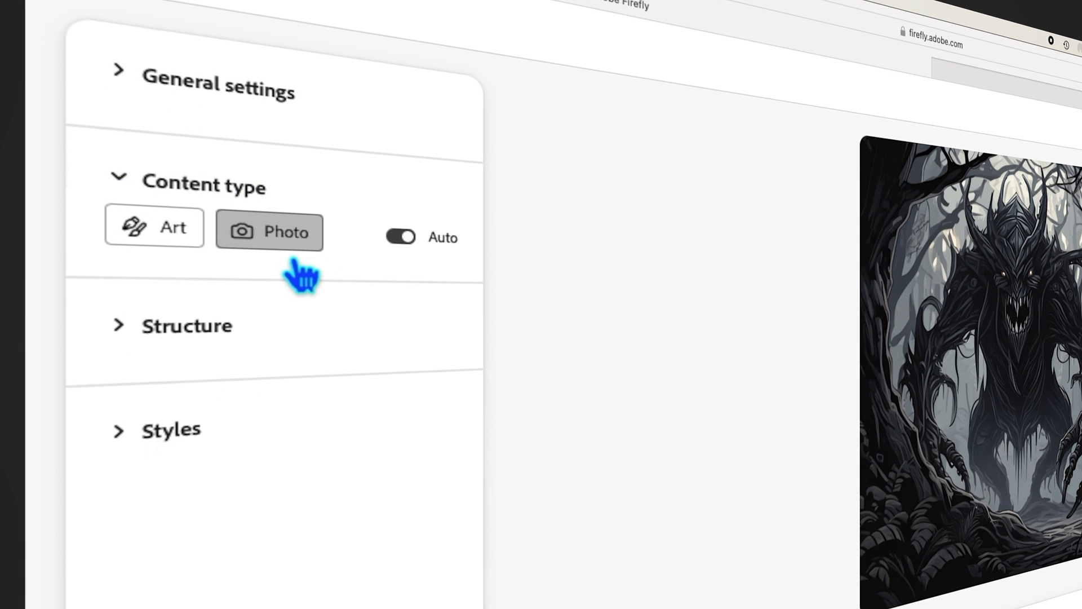
left_click(191, 247)
left_click(422, 253)
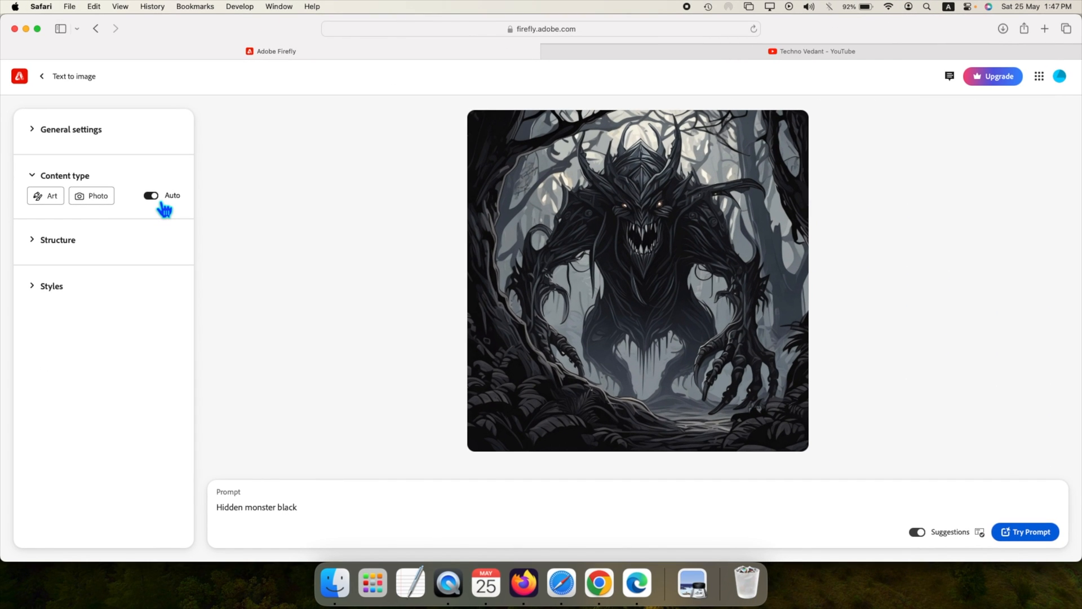
Step: Apply the Photo content type, remove it from the prompt, and collapse Content type
left_click(93, 196)
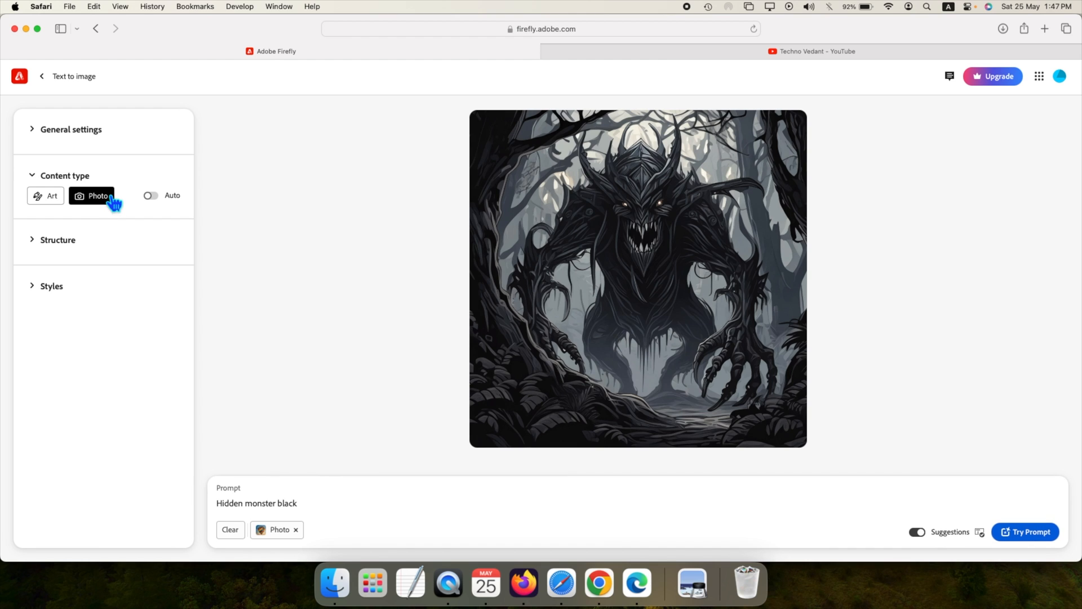
left_click(298, 531)
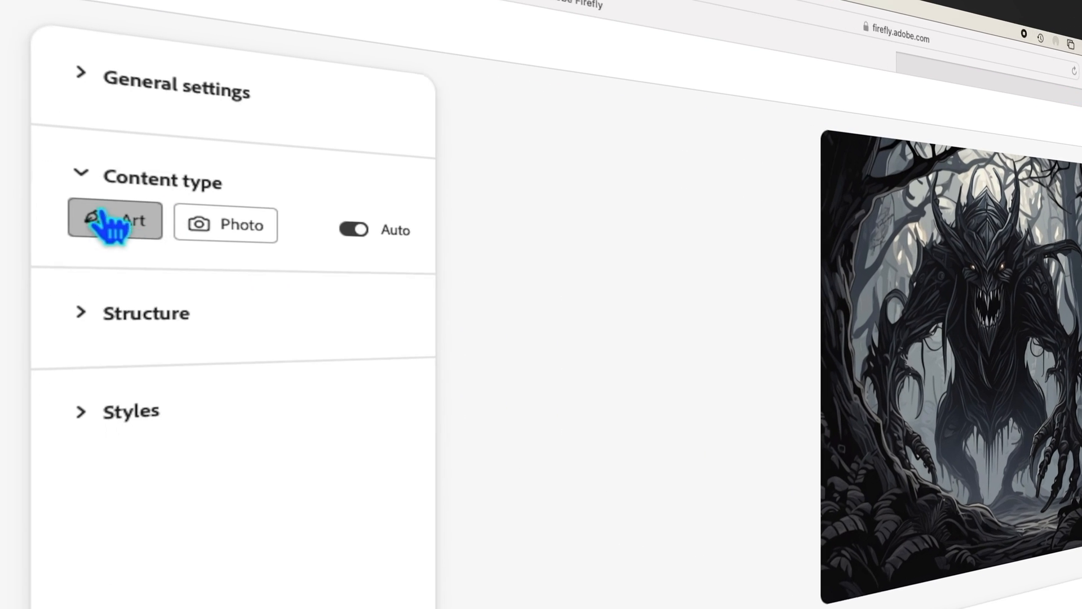
left_click(32, 175)
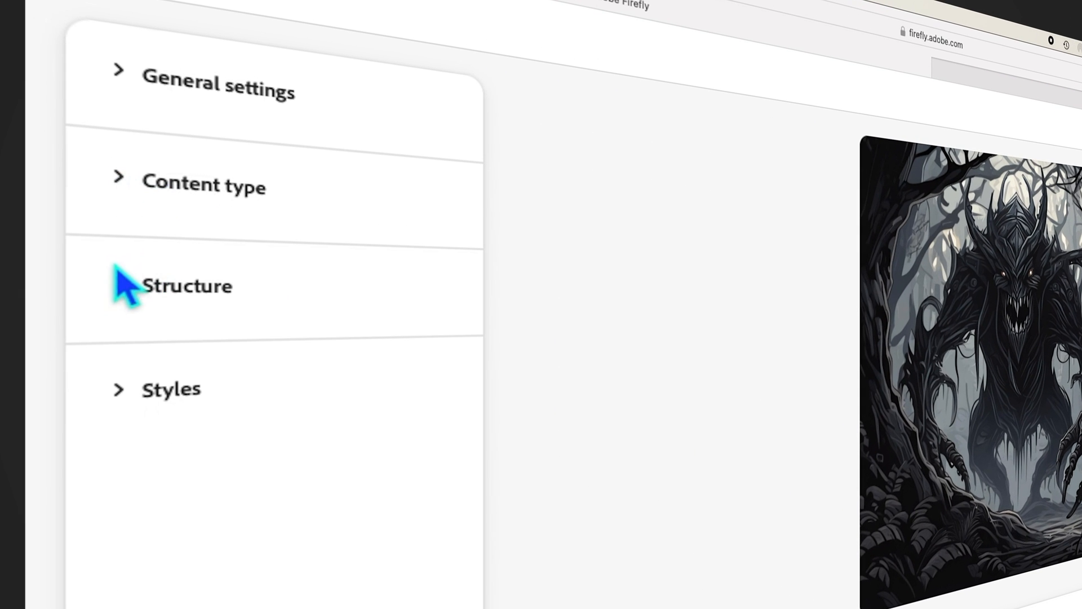
Step: Expand Structure, try several sample images as the structure reference, remove the chosen reference, and collapse Structure
left_click(119, 286)
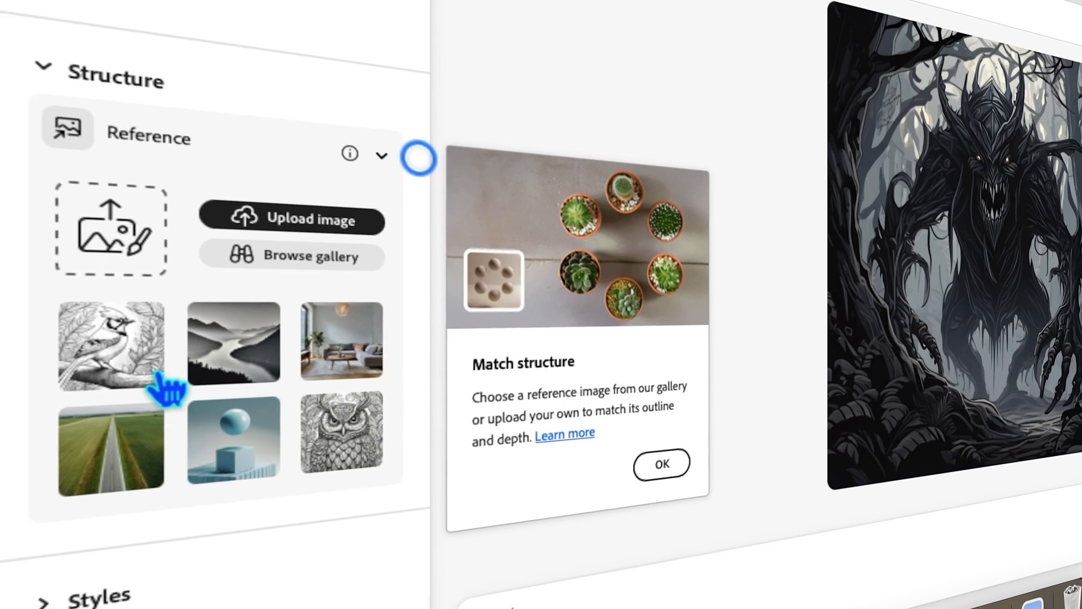
left_click(67, 350)
left_click(247, 455)
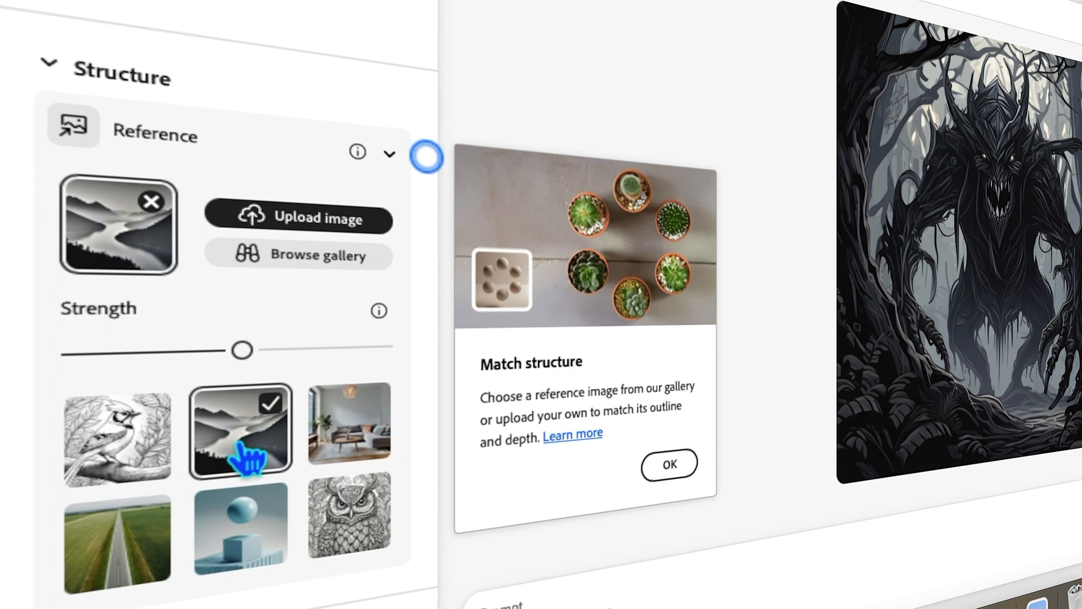
left_click(357, 448)
left_click(356, 516)
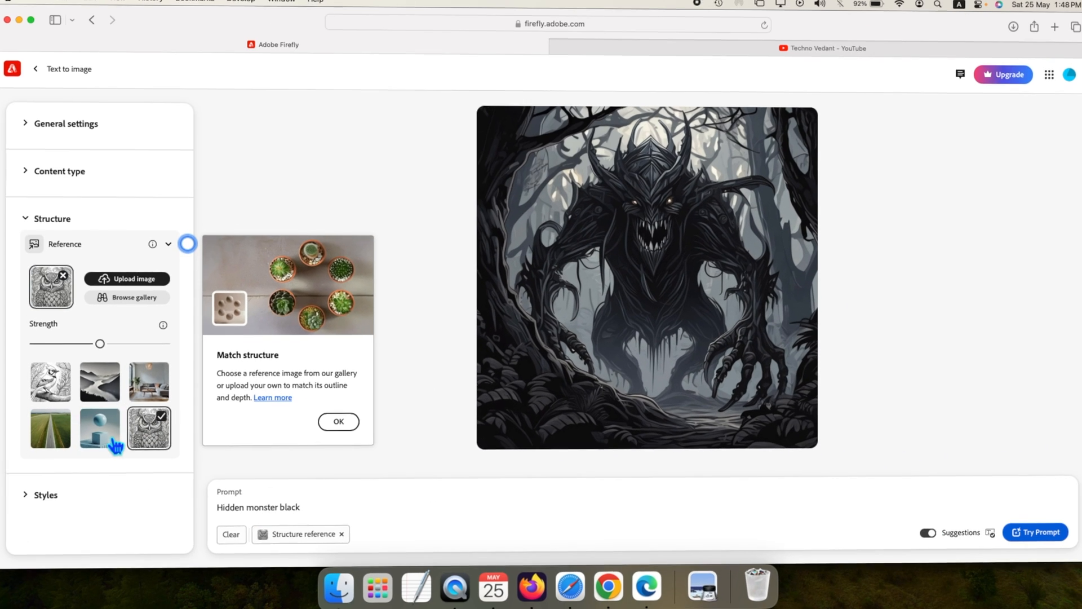
left_click(115, 445)
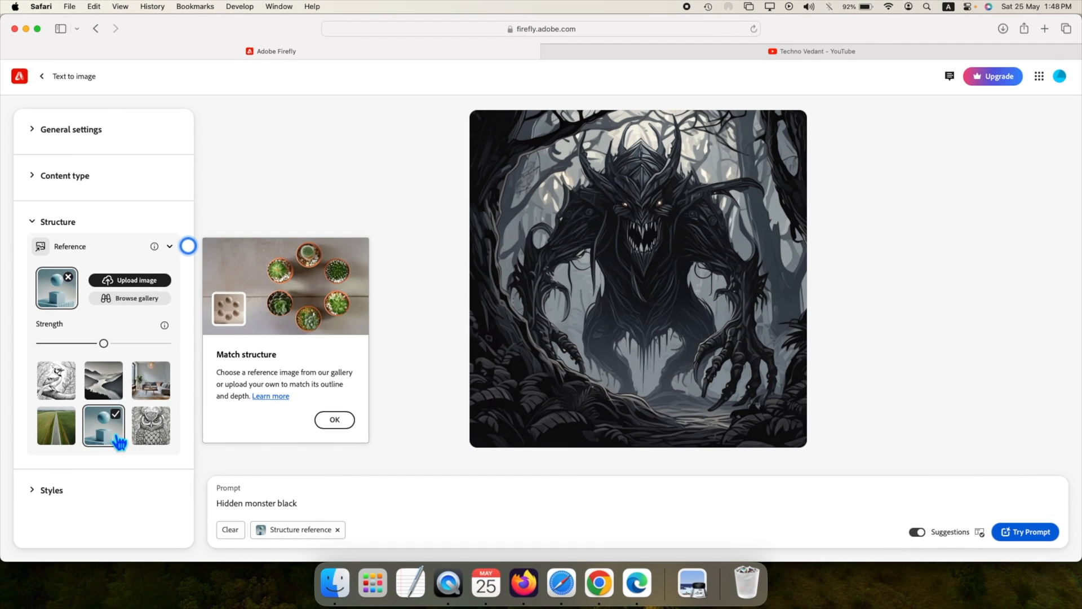
left_click(68, 277)
left_click(33, 222)
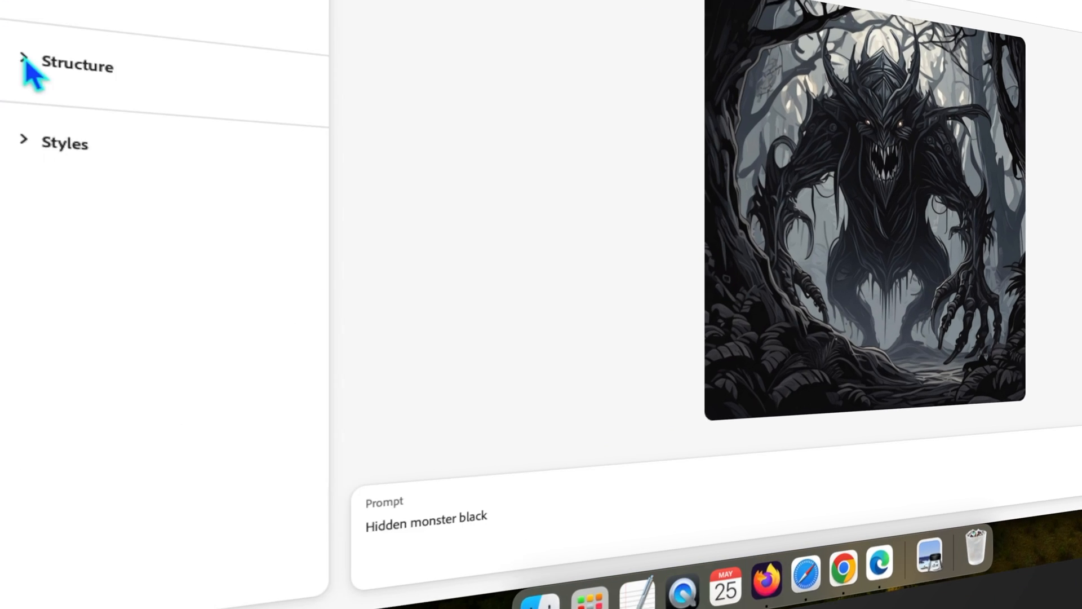
Step: Expand Styles, try the neon figure, thumbs-up, statue, and seated man style references, and select the pink clouds image
left_click(111, 74)
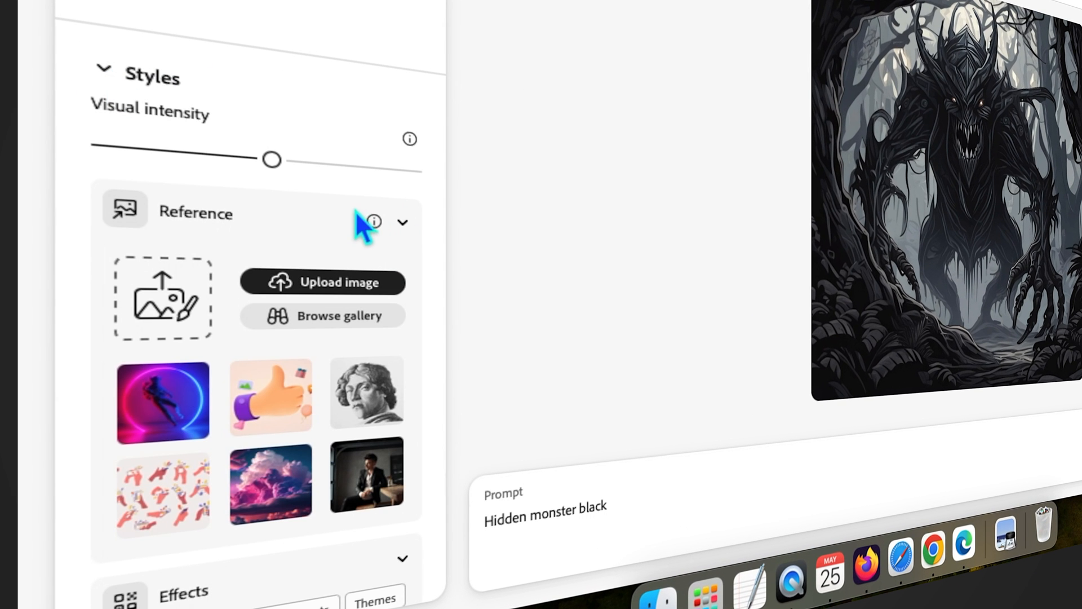
scroll(331, 246, "down", 3)
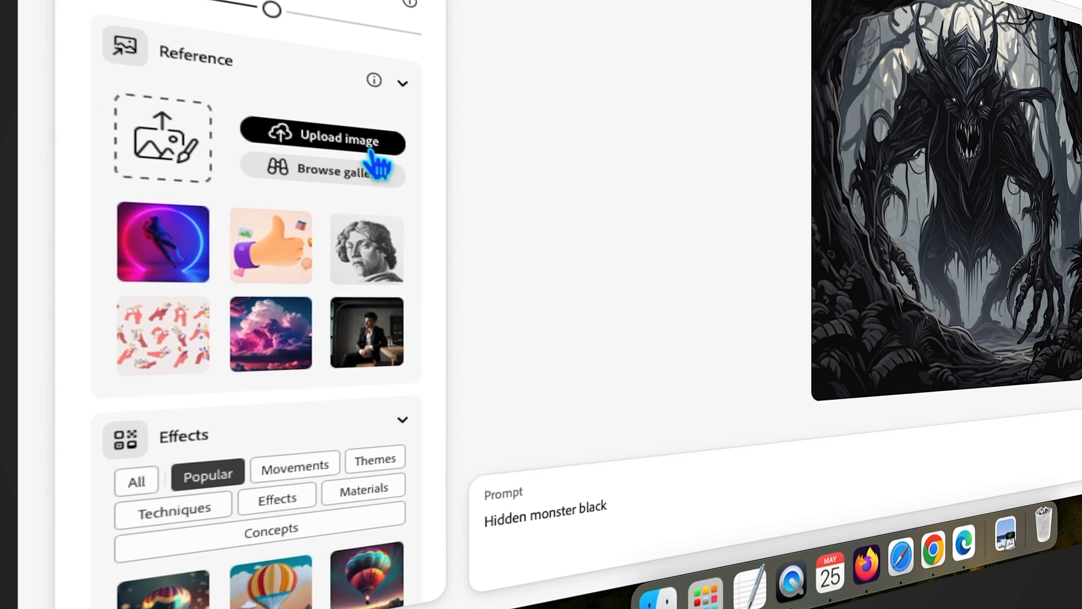
left_click(181, 271)
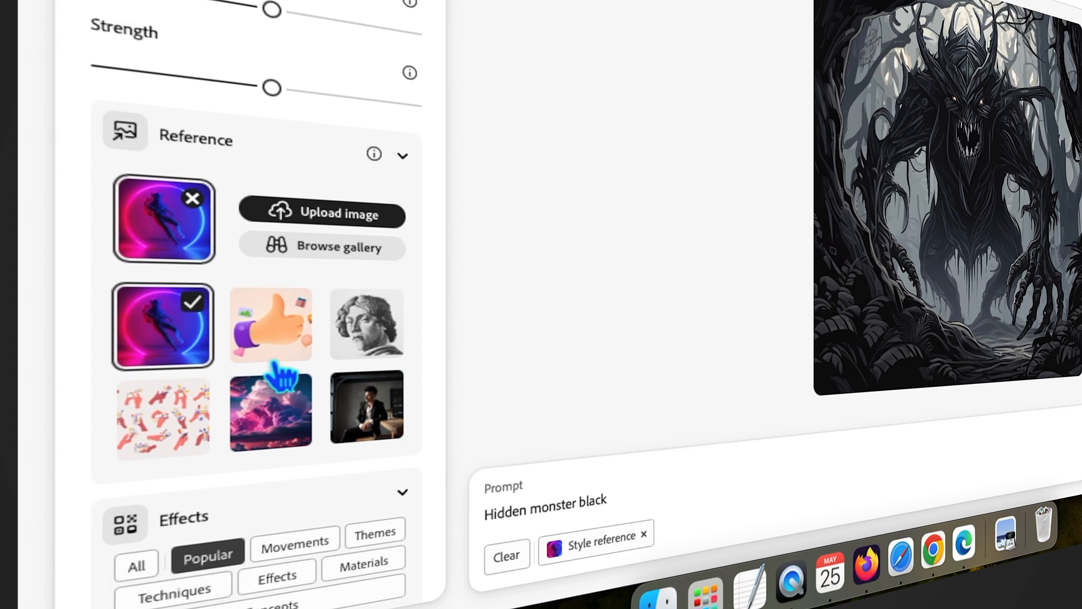
left_click(302, 355)
left_click(401, 349)
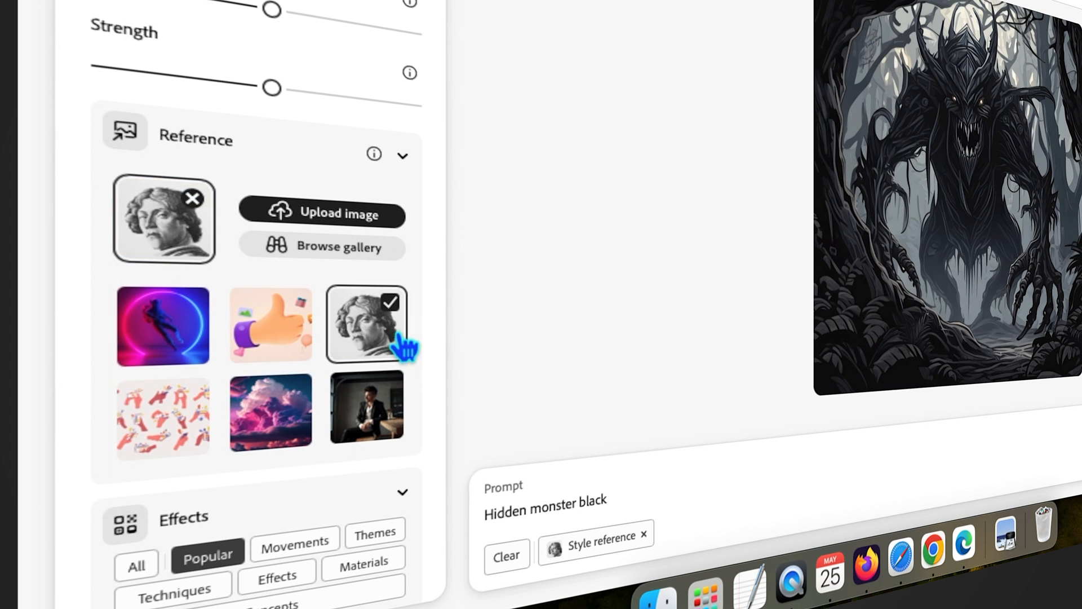
left_click(399, 428)
left_click(299, 423)
mouse_move(644, 556)
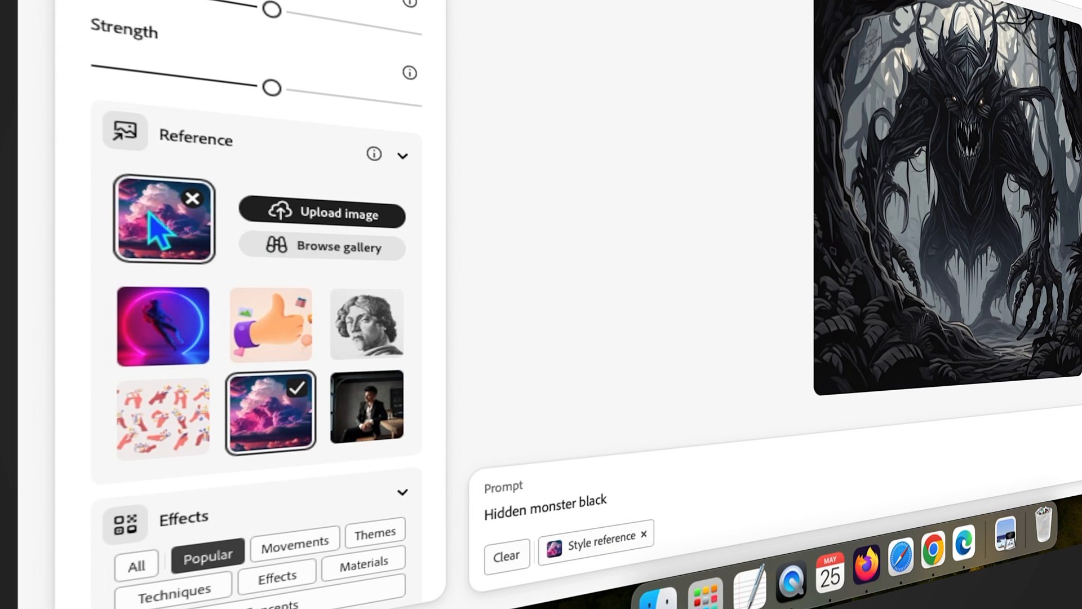
Step: Remove the pink clouds style reference from the prompt and go to the Effects section
left_click(205, 206)
scroll(286, 314, "down", 5)
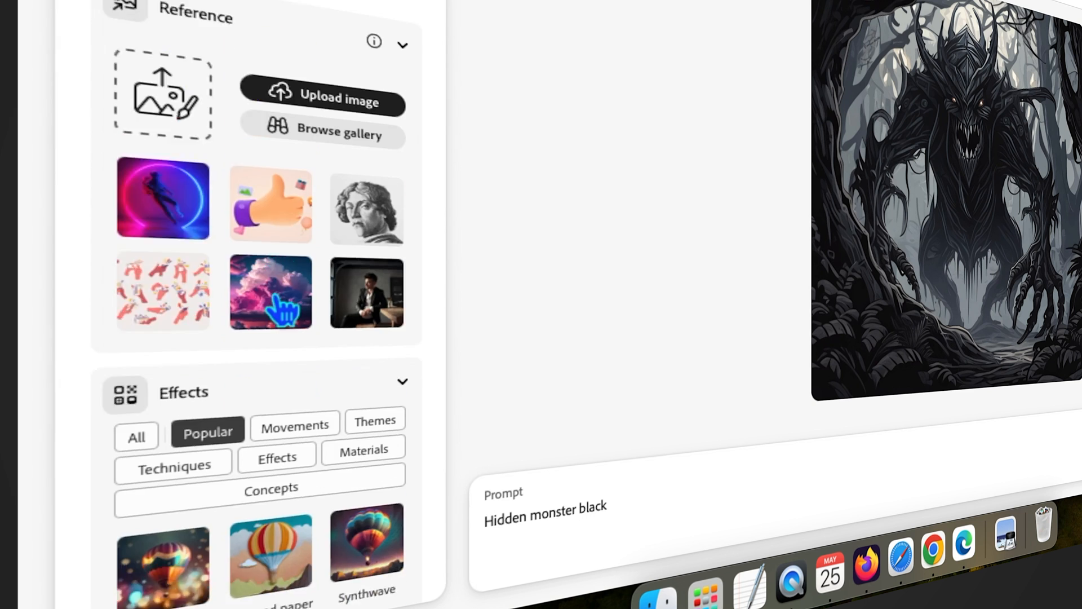
scroll(324, 187, "down", 2)
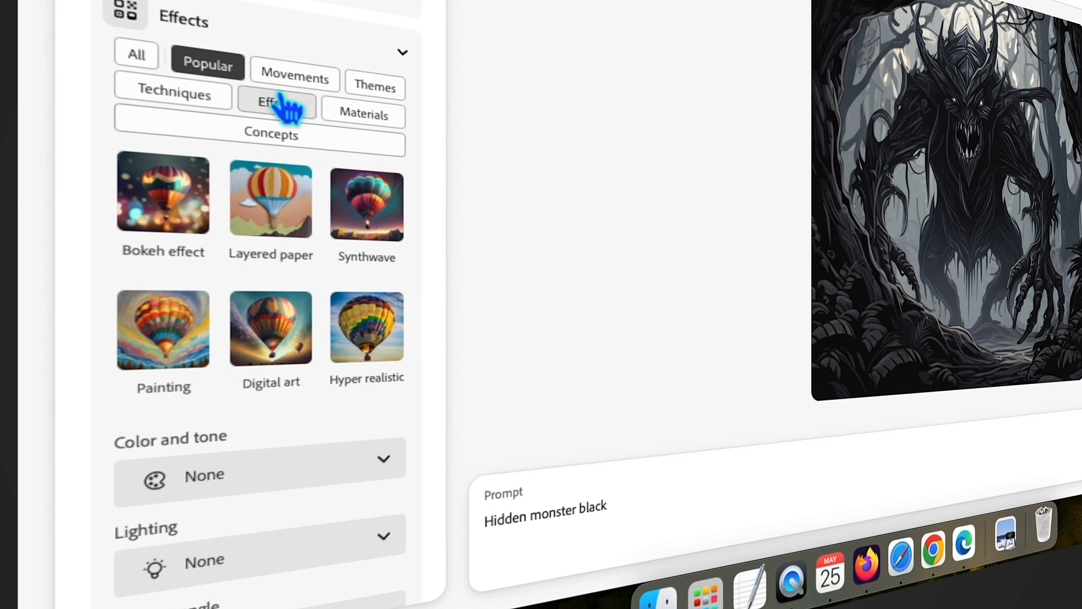
Step: Look through the Movements, Themes, Materials, Effects, and Techniques effect categories and apply Bold lines from Techniques
left_click(327, 89)
left_click(384, 90)
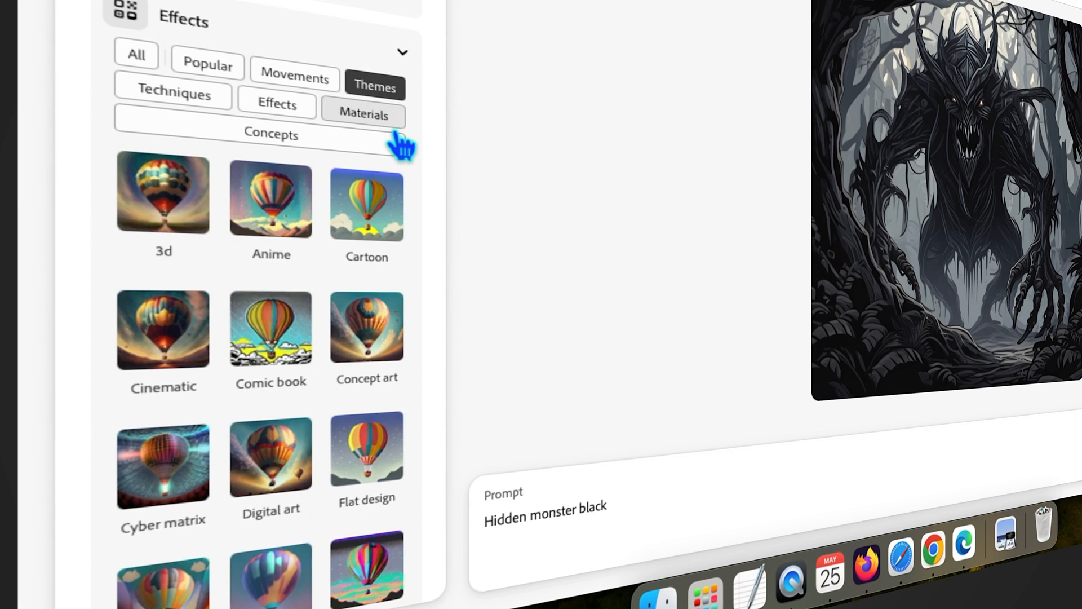
left_click(367, 116)
left_click(262, 107)
left_click(172, 96)
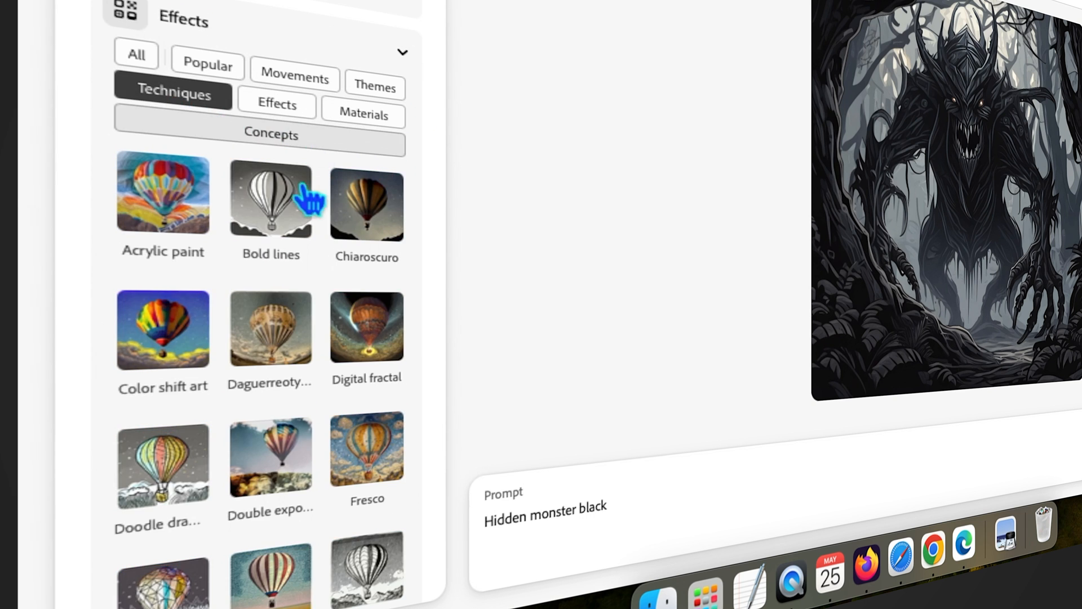
left_click(279, 213)
Step: Set the camera angle to Shot from below and generate images from the Hidden monster black prompt
scroll(260, 197, "down", 15)
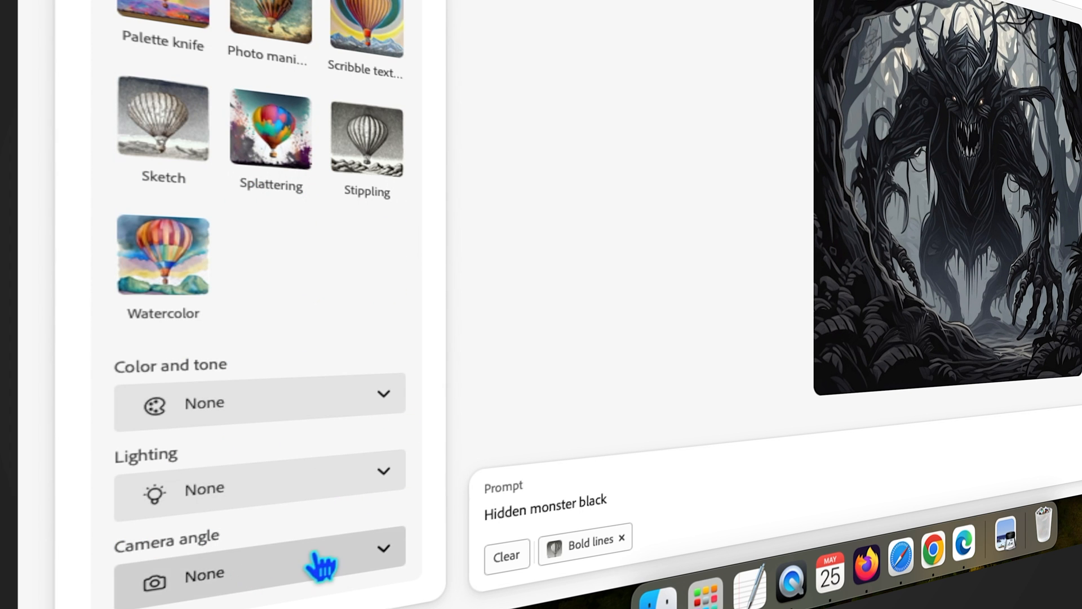
left_click(328, 572)
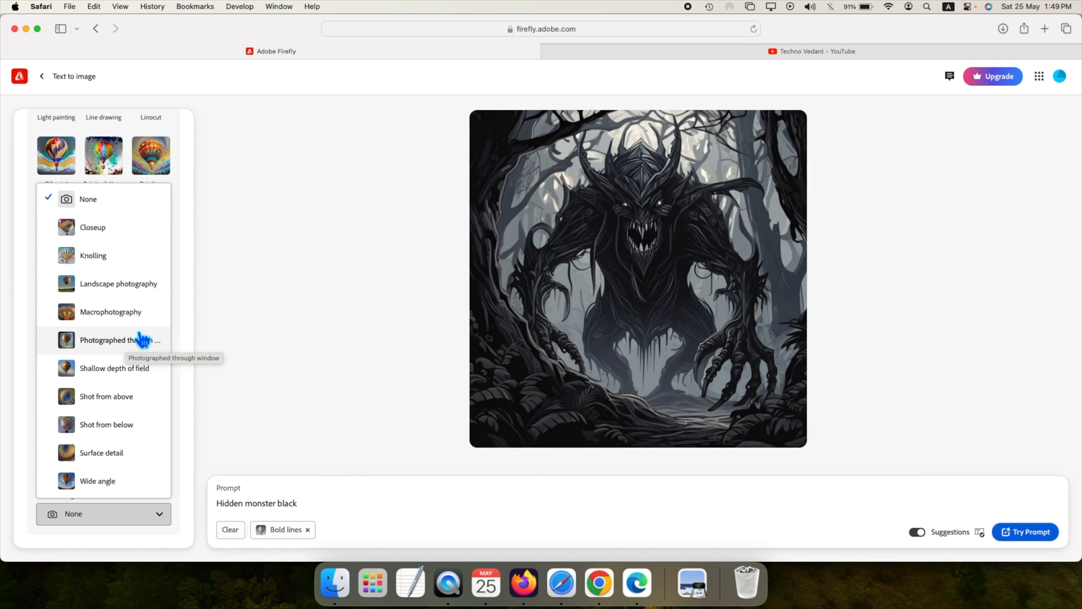
left_click(118, 431)
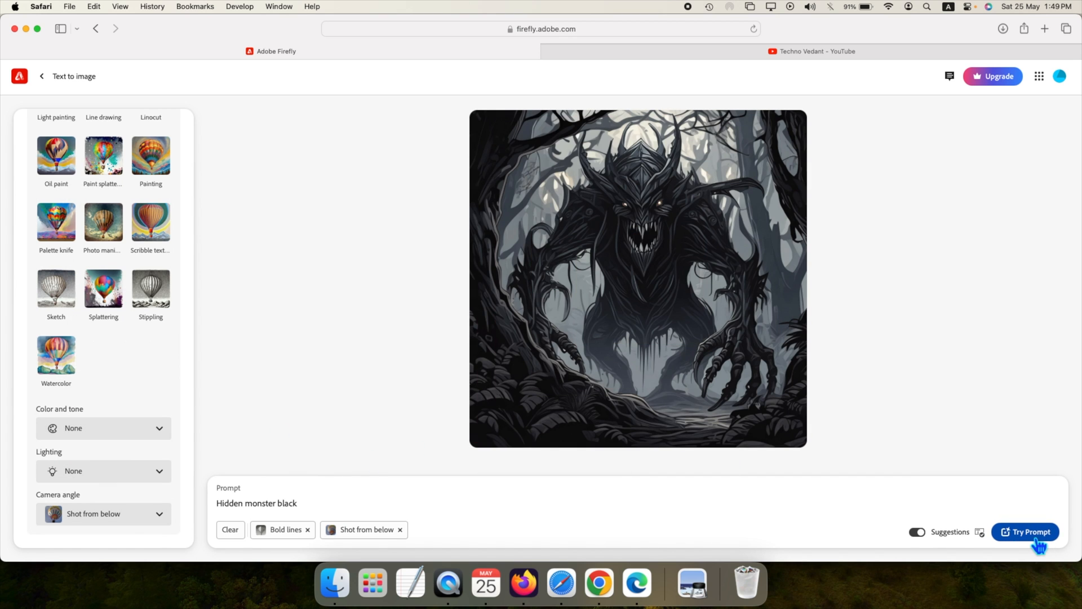
left_click(1035, 538)
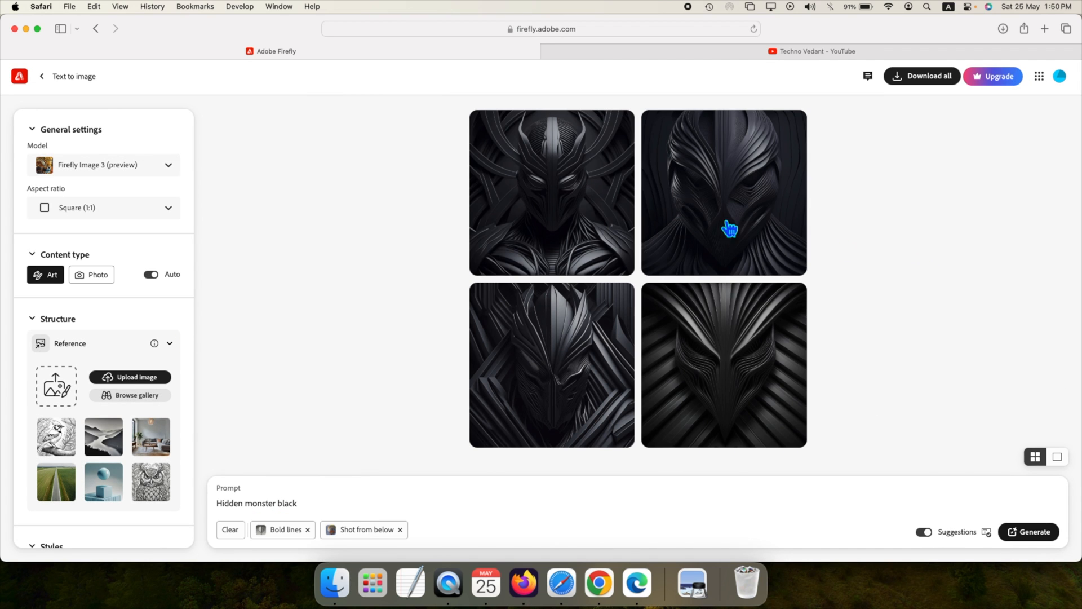
Step: View the generated monster images enlarged one after another, close the viewer, and select the fourth image
left_click(575, 220)
left_click(787, 314)
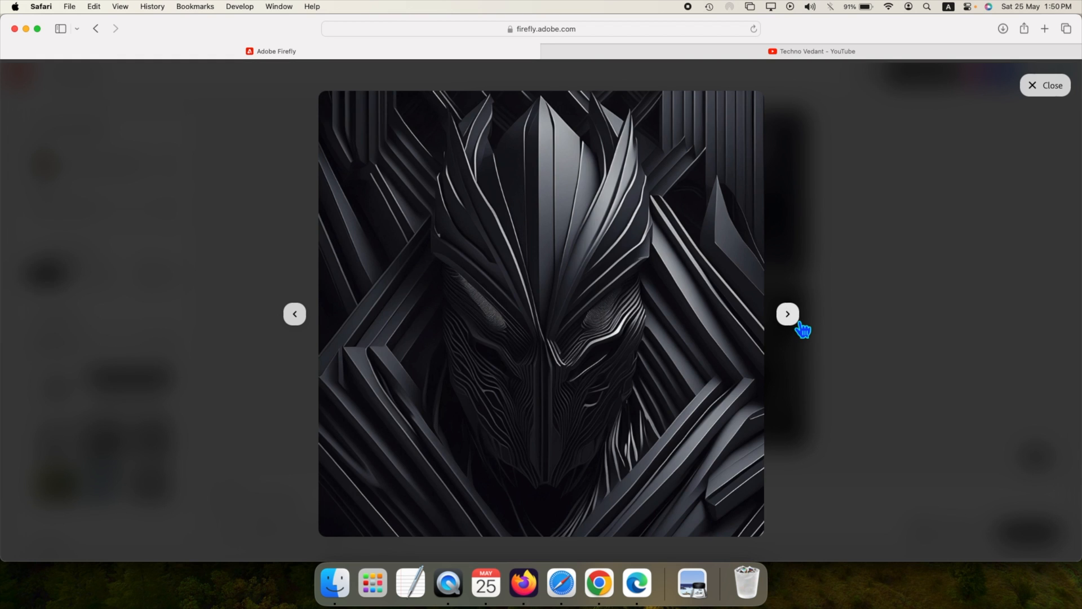
left_click(801, 325)
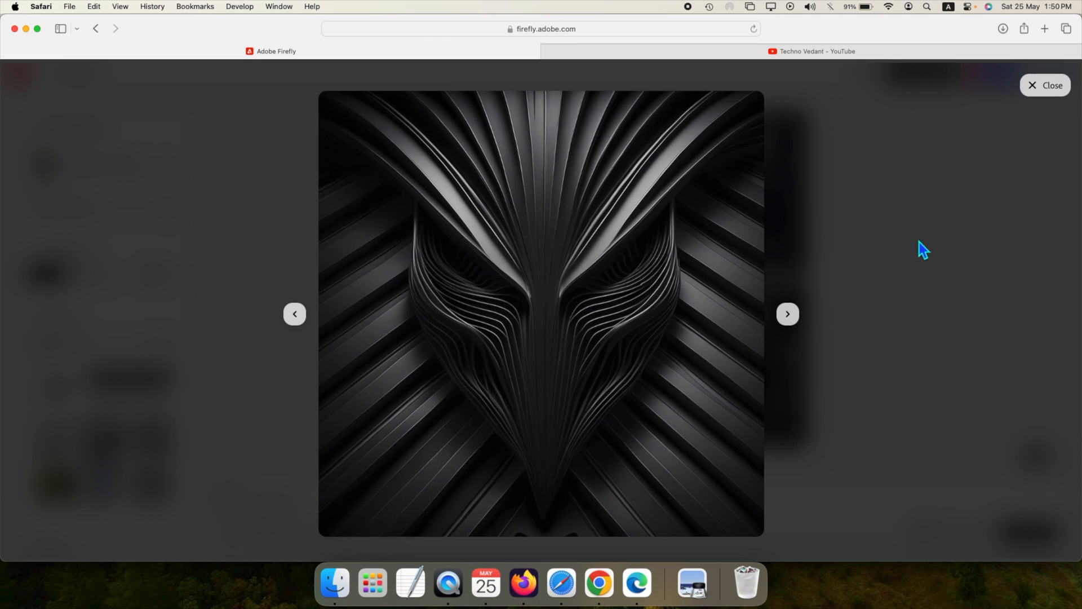
left_click(1046, 90)
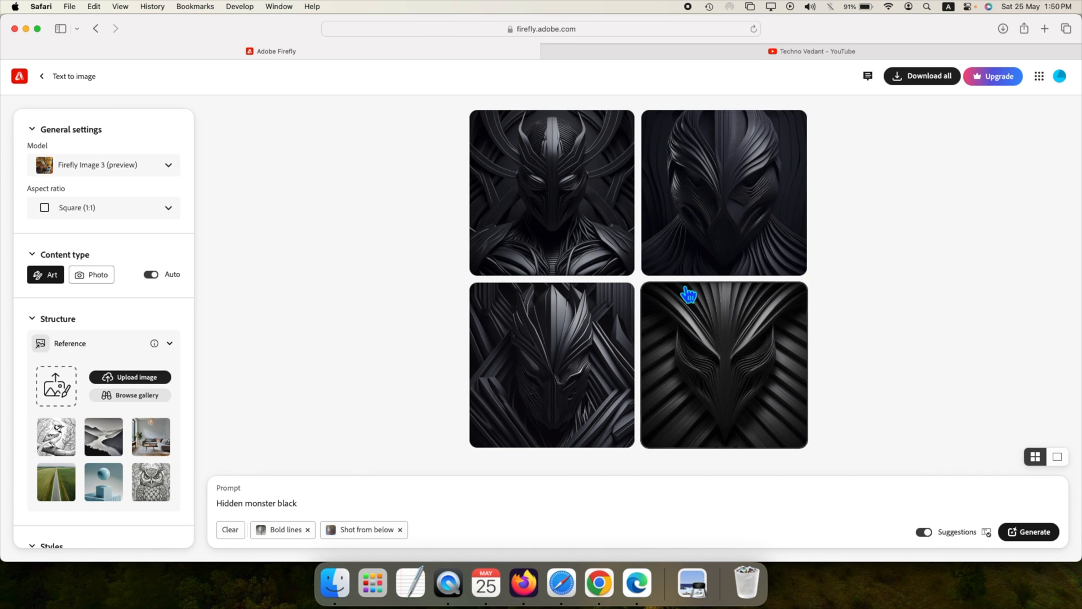
left_click(710, 335)
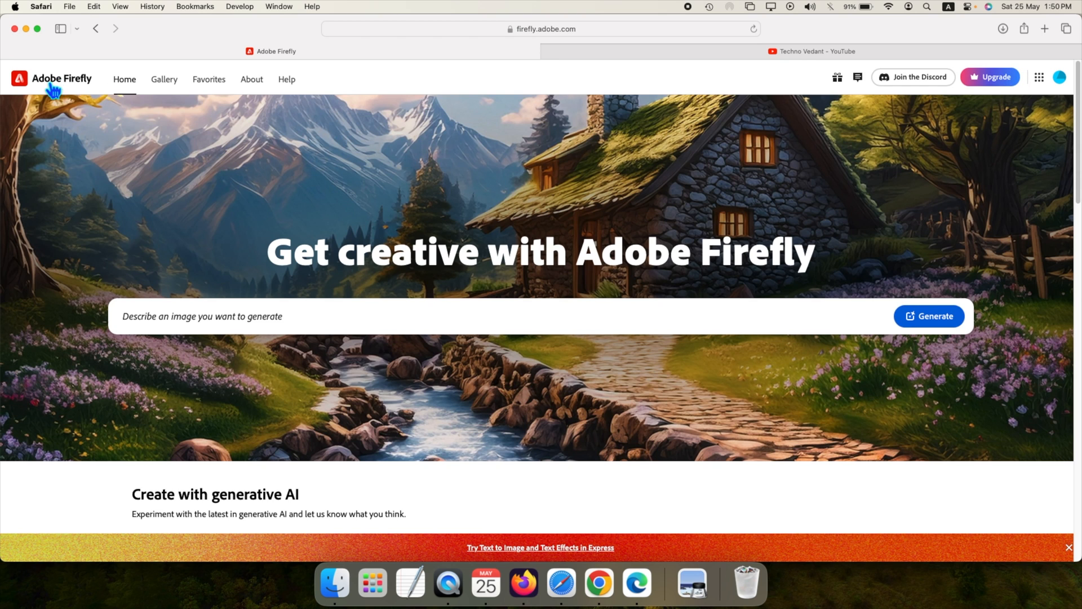
Step: From the Firefly home page, open Generative fill (preview), look over its sample images, and open the account menu
scroll(398, 304, "down", 10)
scroll(444, 237, "up", 3)
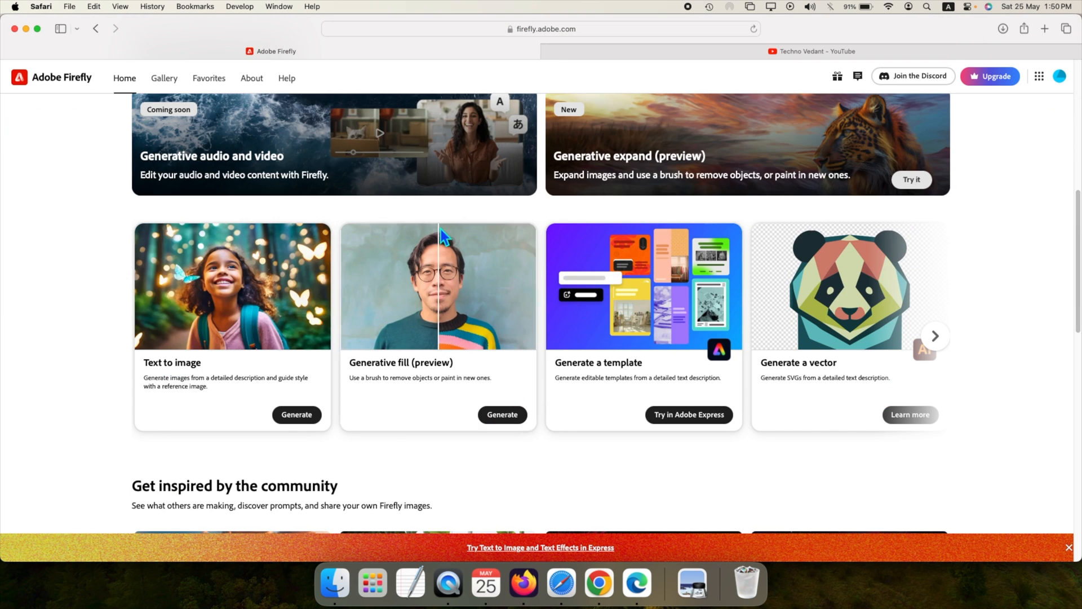
left_click(426, 313)
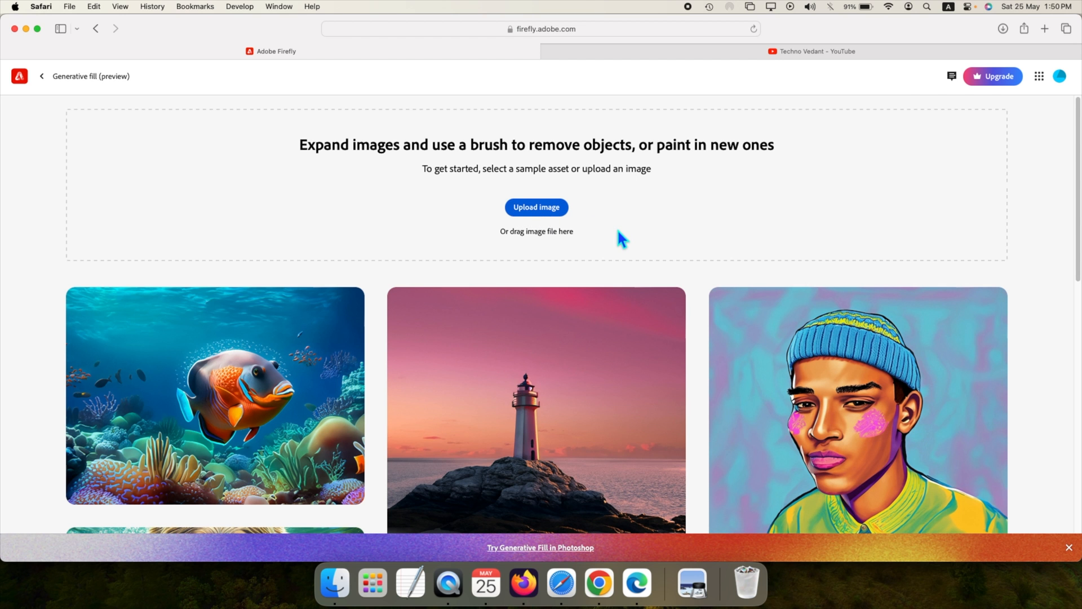
scroll(617, 229, "down", 1)
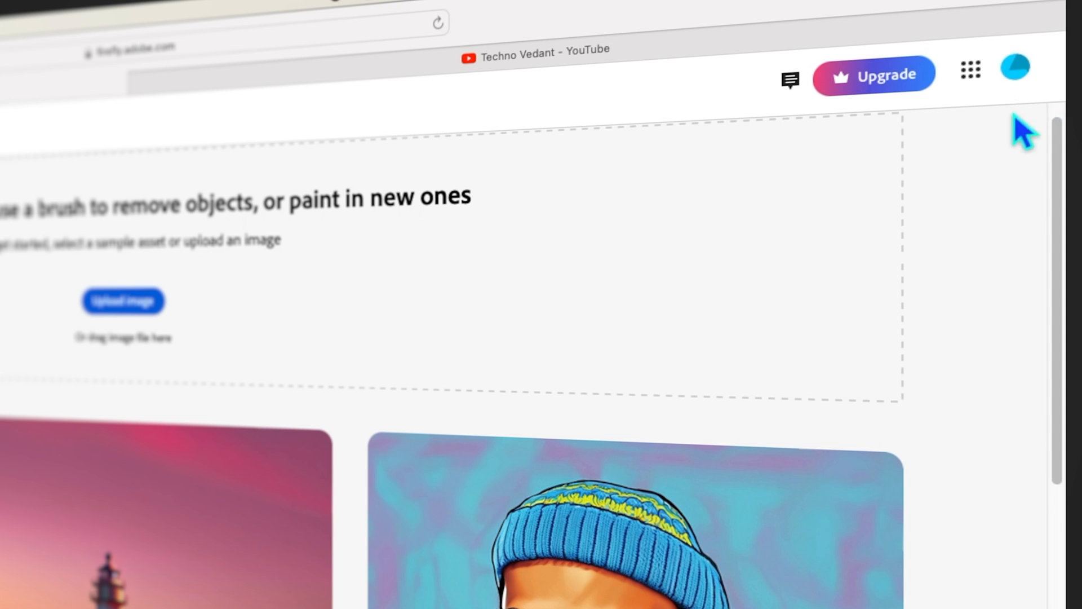
left_click(1023, 76)
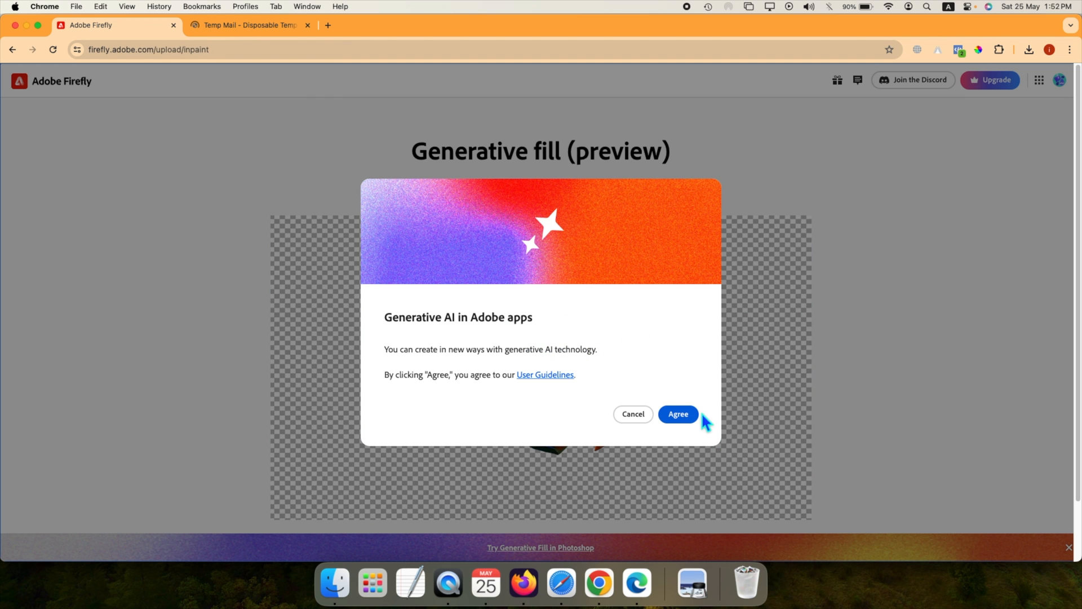
Step: In Chrome, agree to the generative AI guidelines, and from the signed-out Firefly page start creating an account with email
left_click(692, 420)
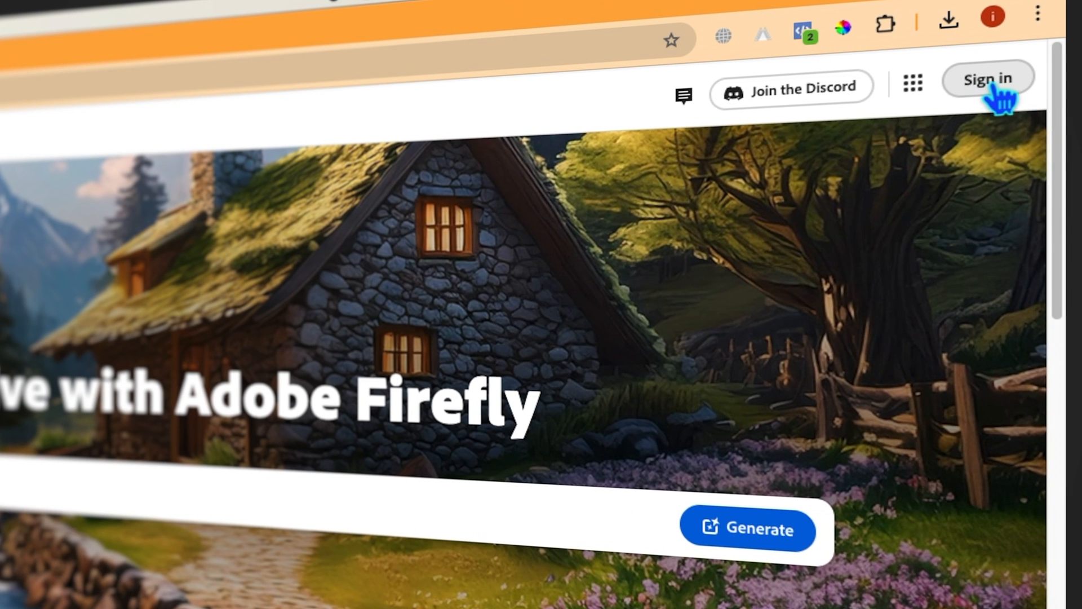
left_click(989, 85)
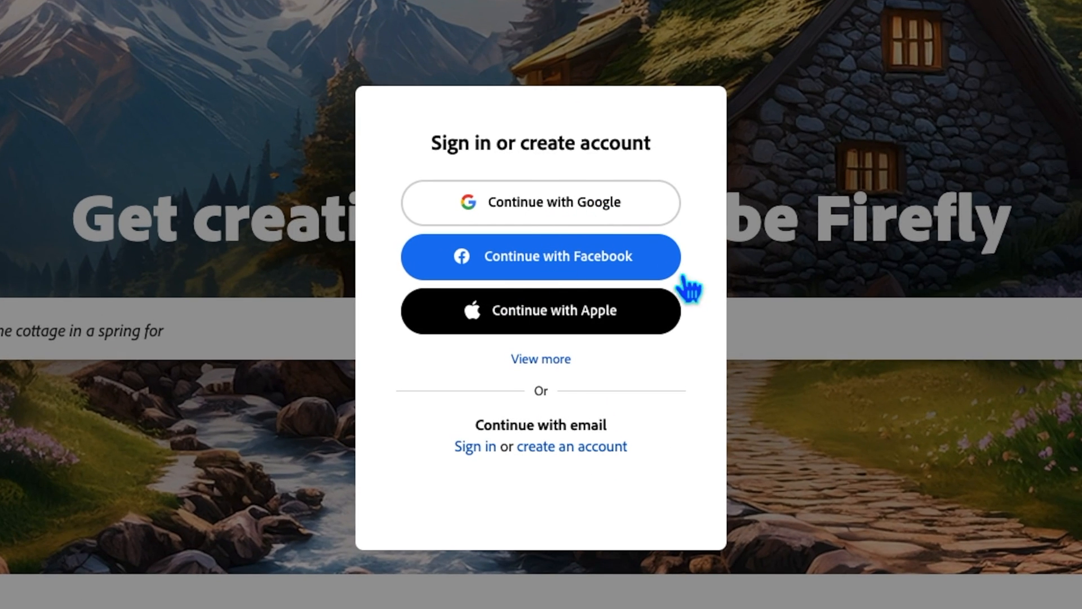
left_click(600, 451)
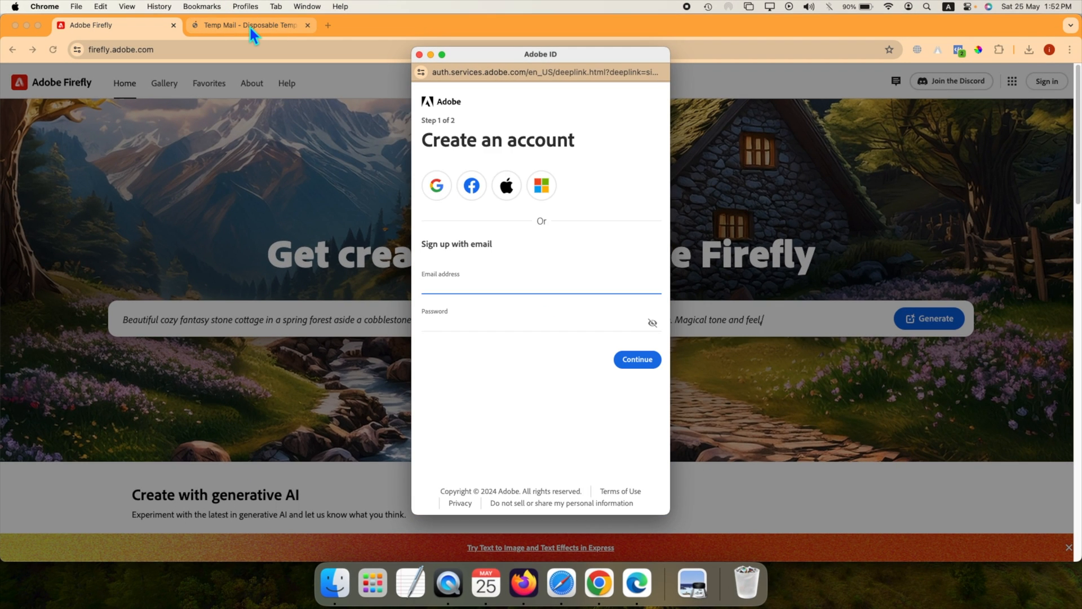
left_click(249, 25)
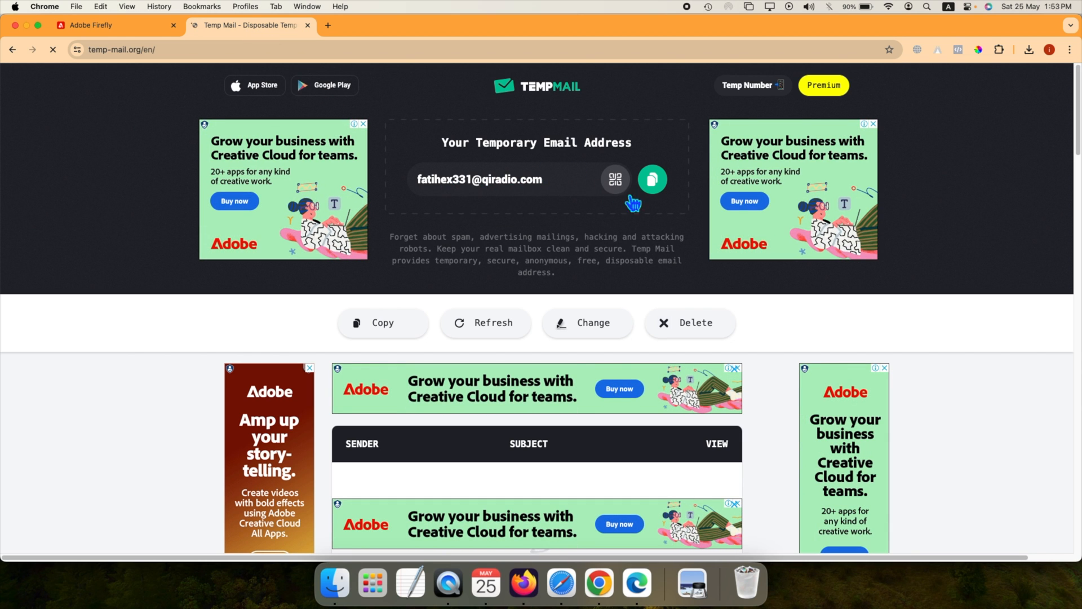
left_click(653, 180)
left_click(133, 28)
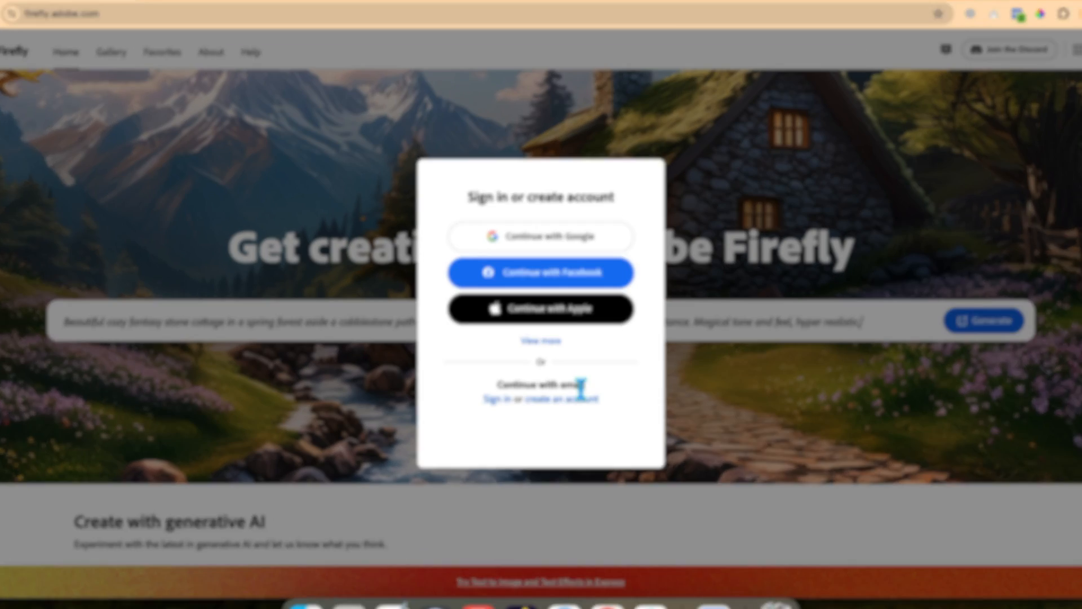
left_click(575, 387)
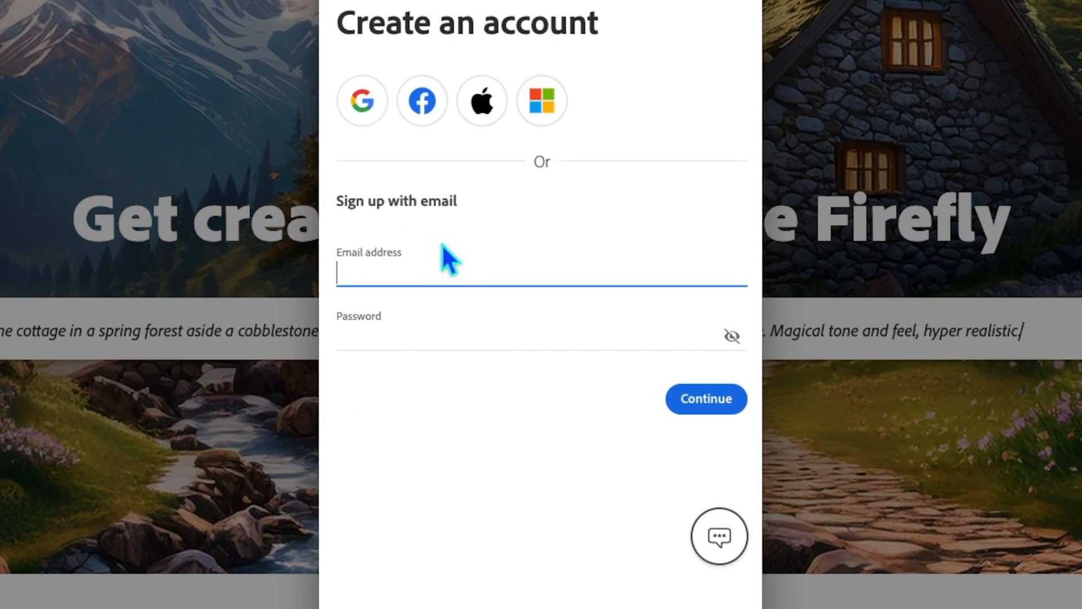
key("ctrl+v")
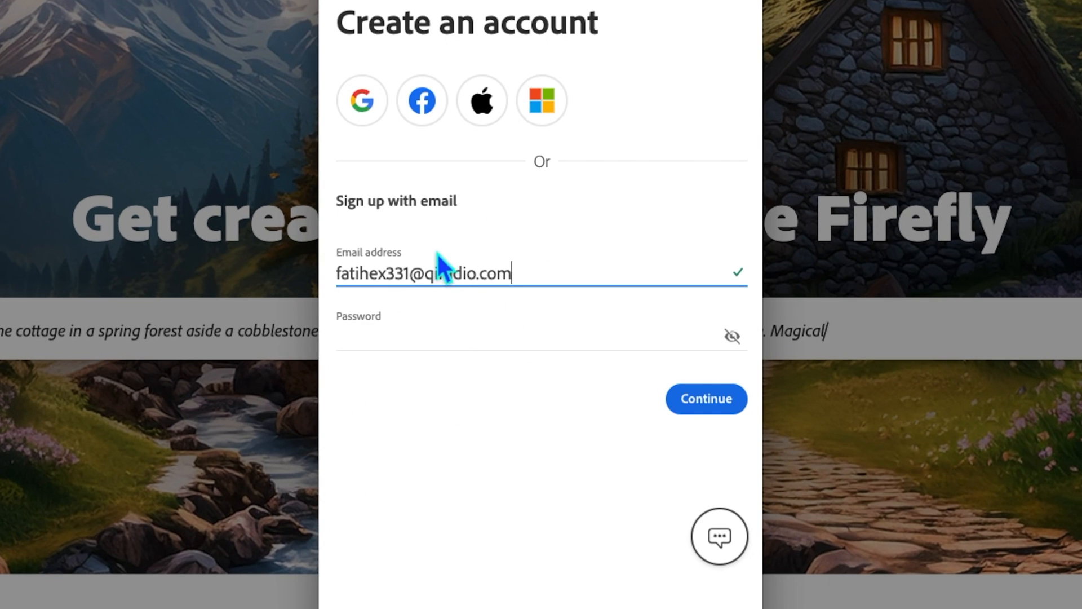
Step: Enter the account password, continue to the personal details, and decline saving the password in the browser
left_click(425, 336)
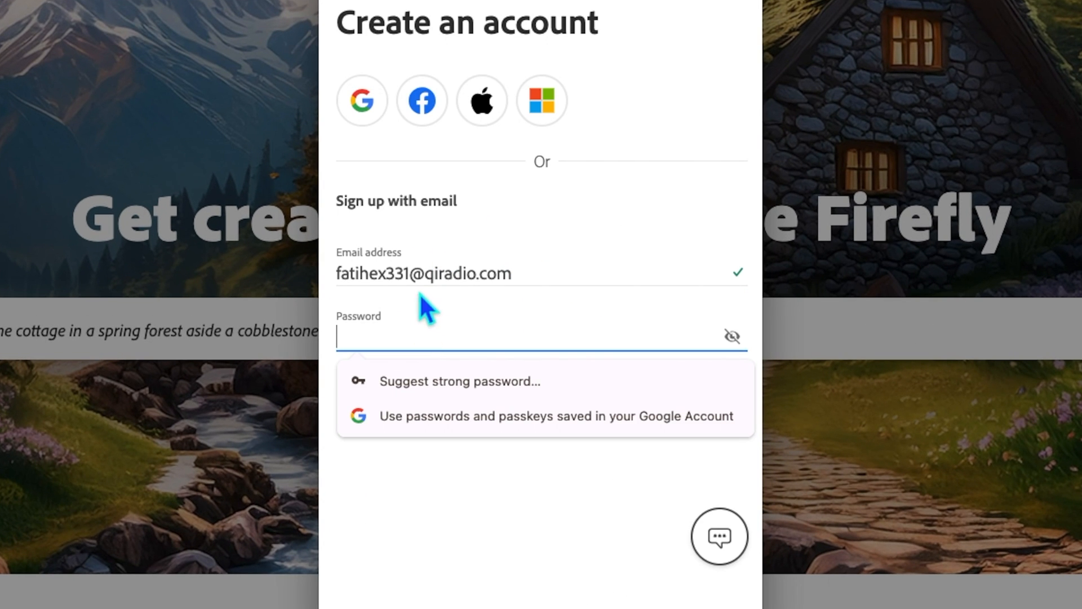
key("ctrl+v")
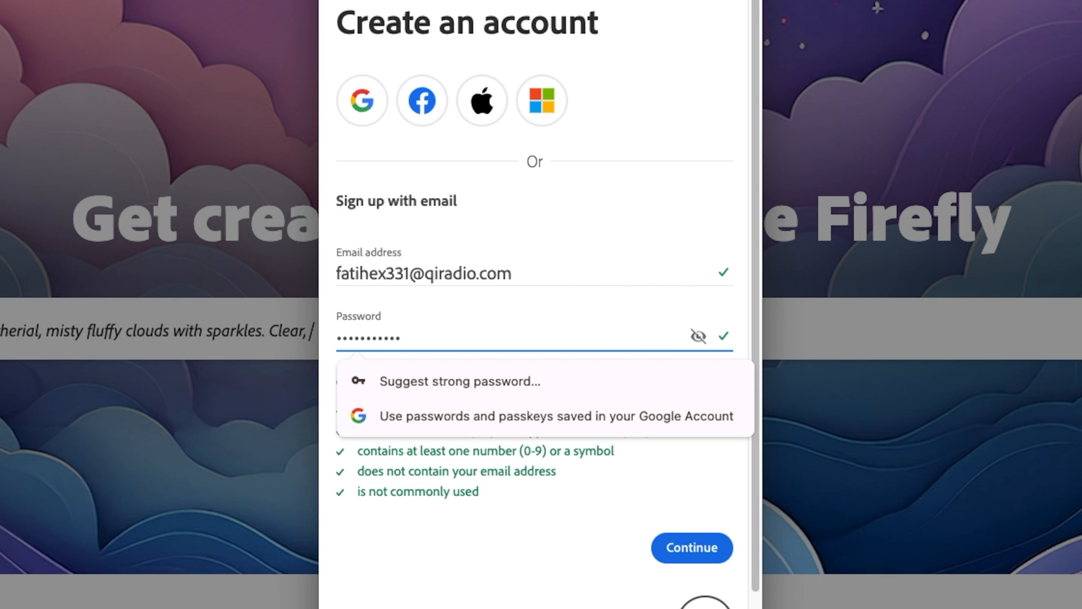
left_click(695, 552)
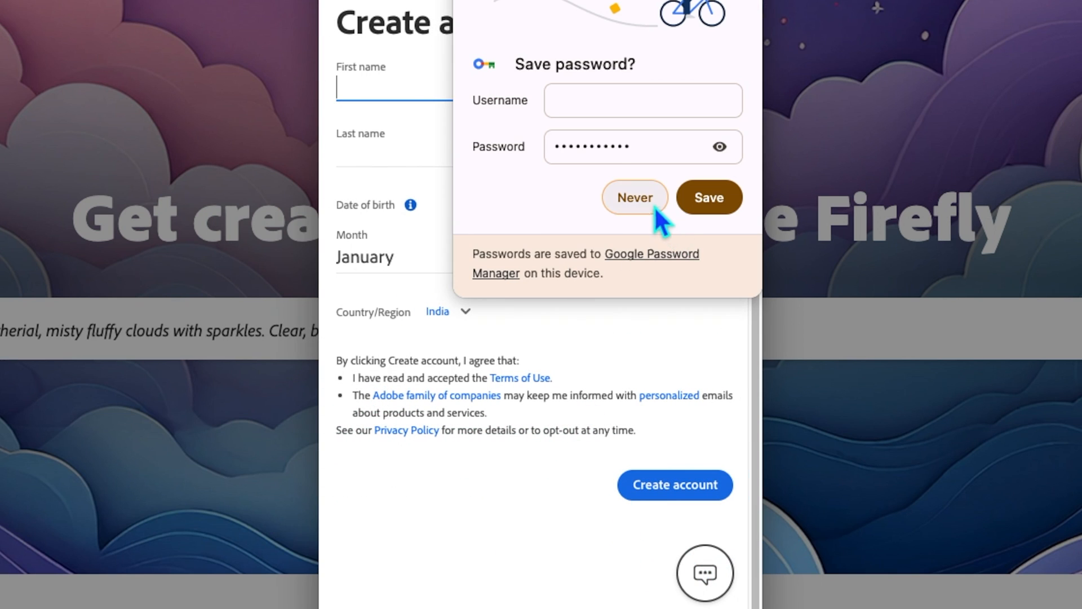
left_click(653, 206)
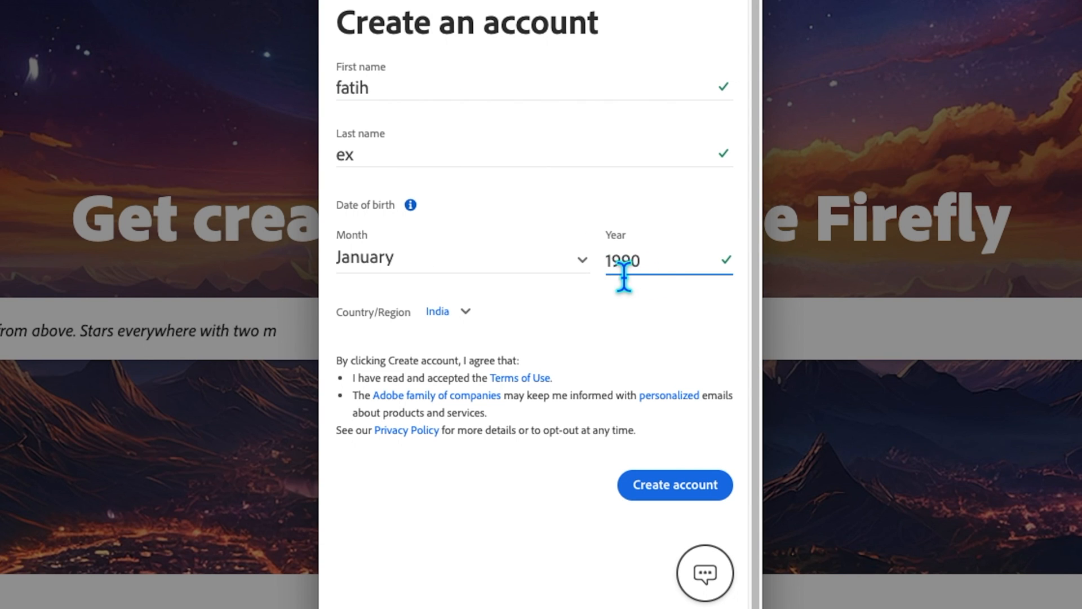
Step: Complete the first name, last name, and birth year with India as the country, and create the account
left_click_drag(659, 265, 607, 263)
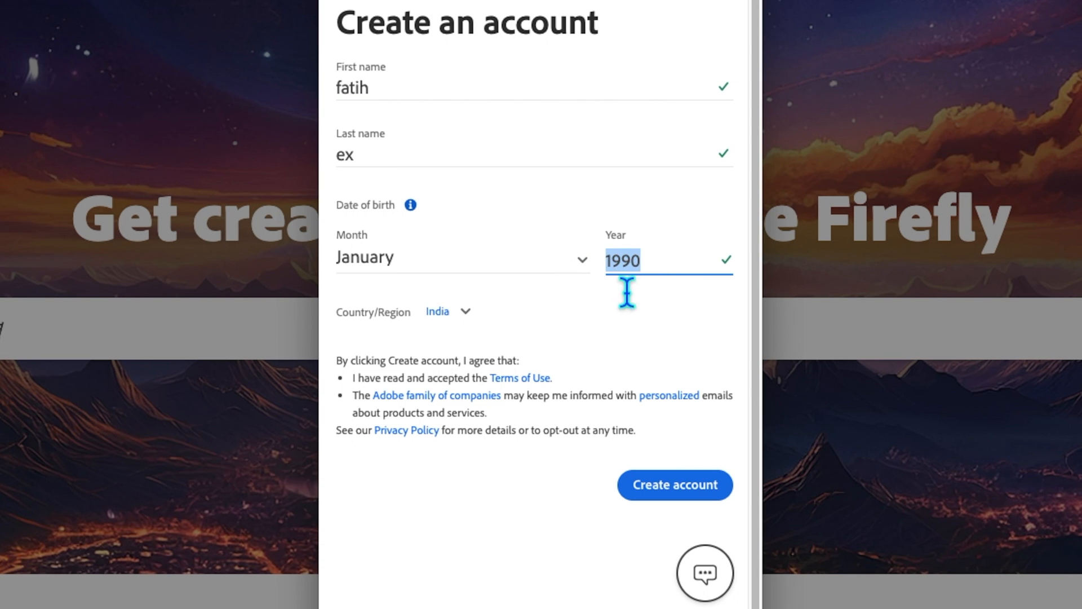
left_click(689, 496)
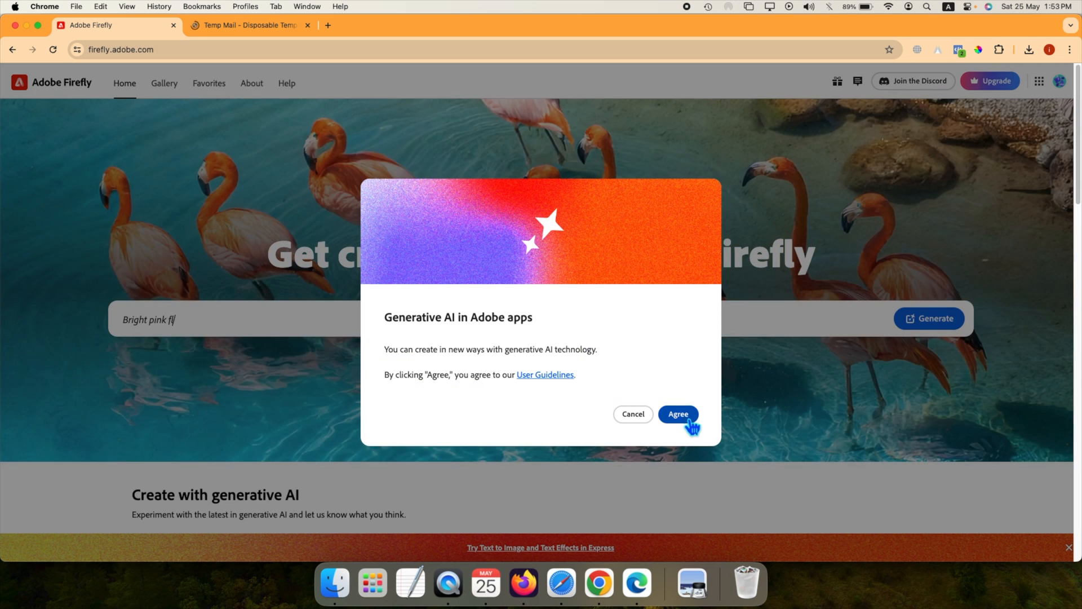
Step: Agree to the generative AI guidelines, close the What's new window, and open the account menu to check the generative credits
left_click(685, 415)
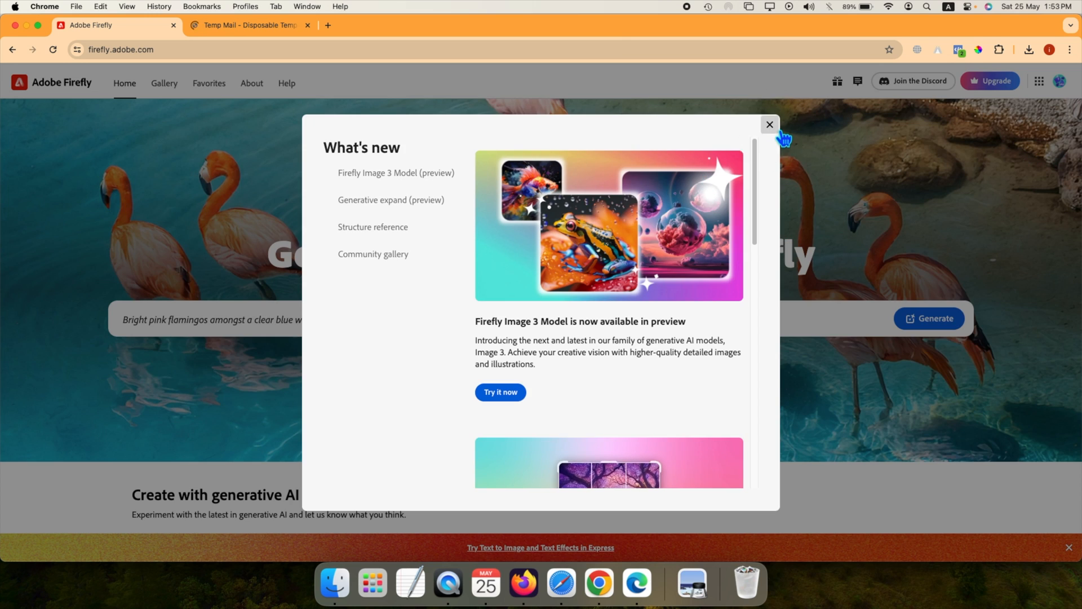
left_click(778, 130)
left_click(1065, 86)
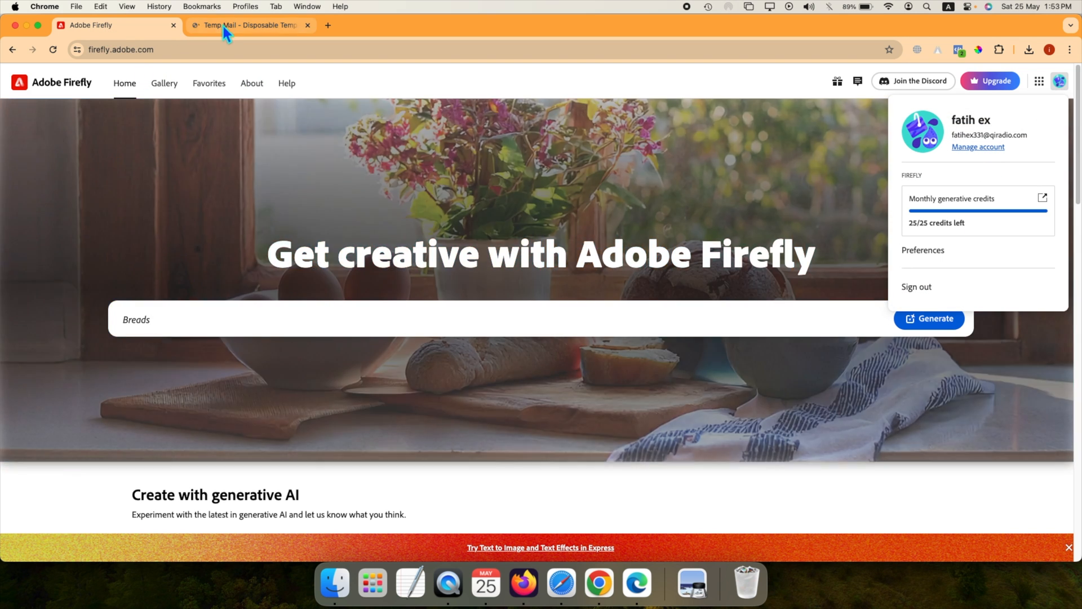
Step: Open the Welcome to Adobe message in Temp Mail, verify the email address through its link, and continue past the confirmation
left_click(225, 25)
scroll(452, 286, "down", 3)
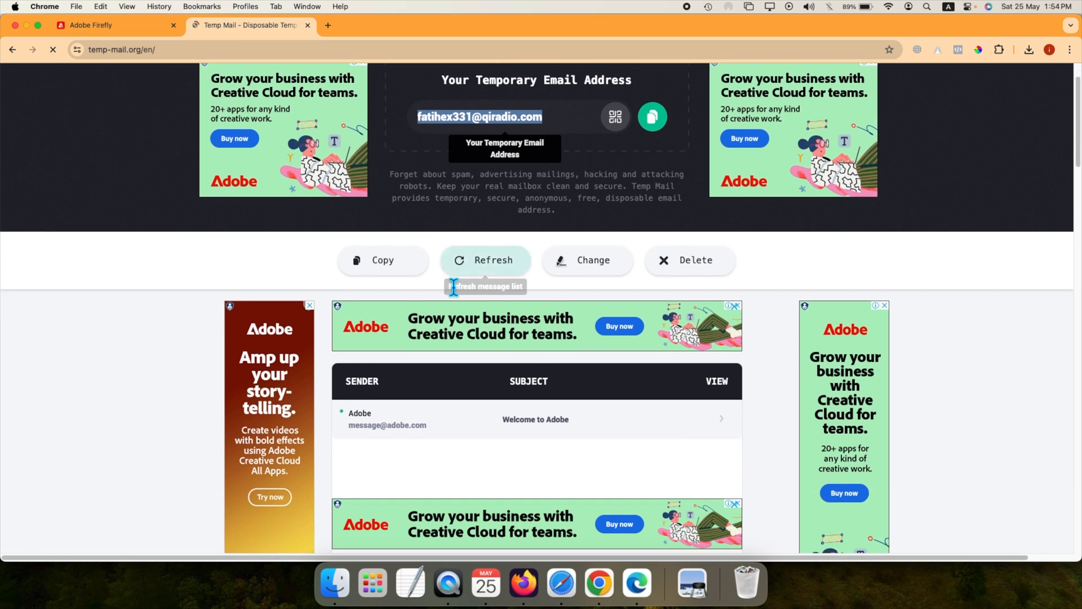
left_click(547, 426)
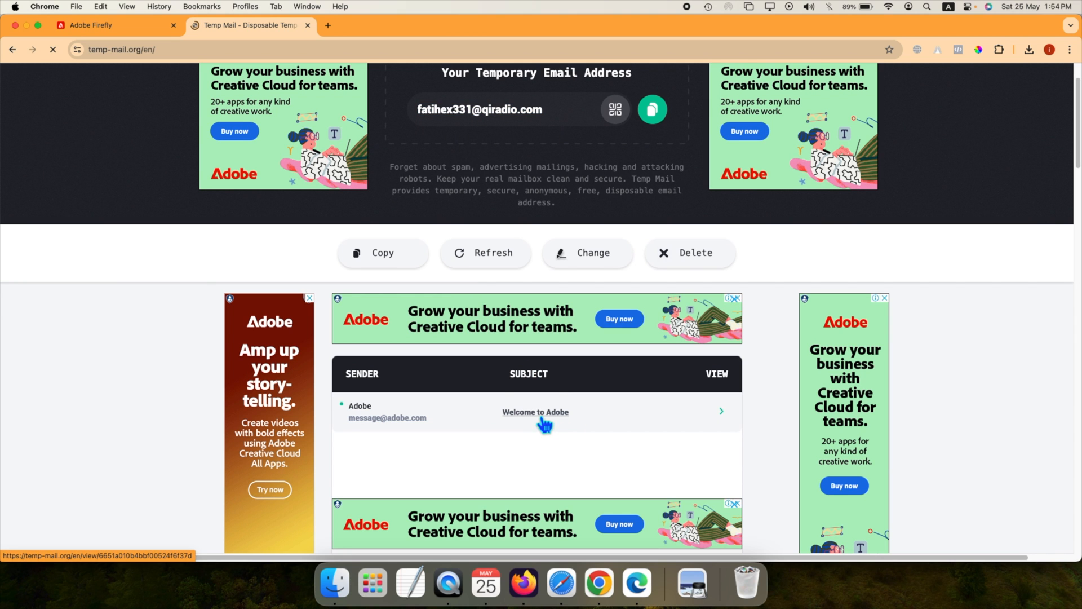
scroll(518, 373, "down", 6)
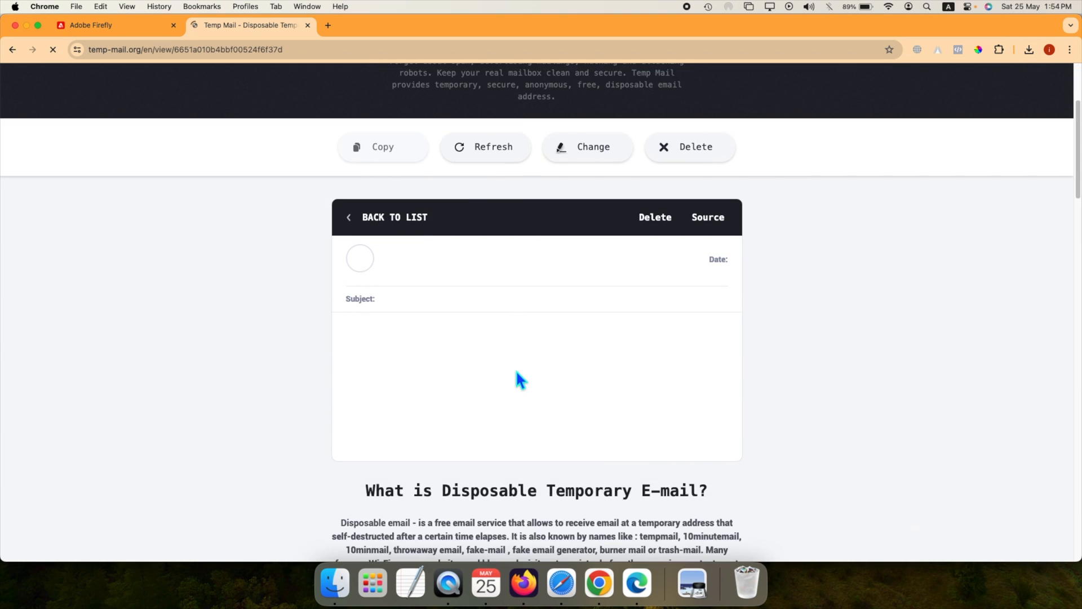
scroll(533, 307, "up", 2)
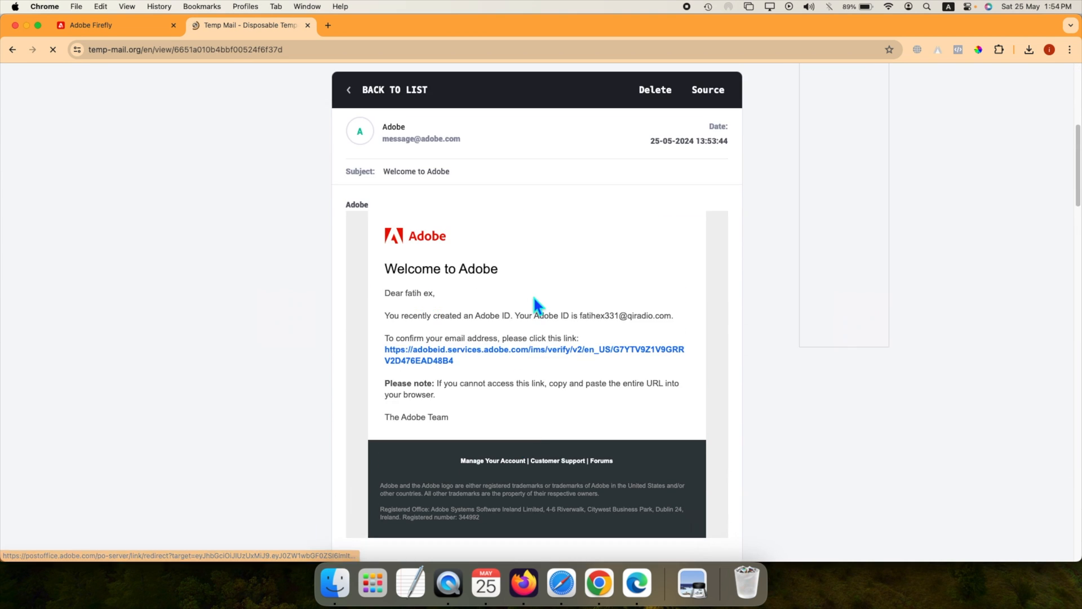
left_click(514, 349)
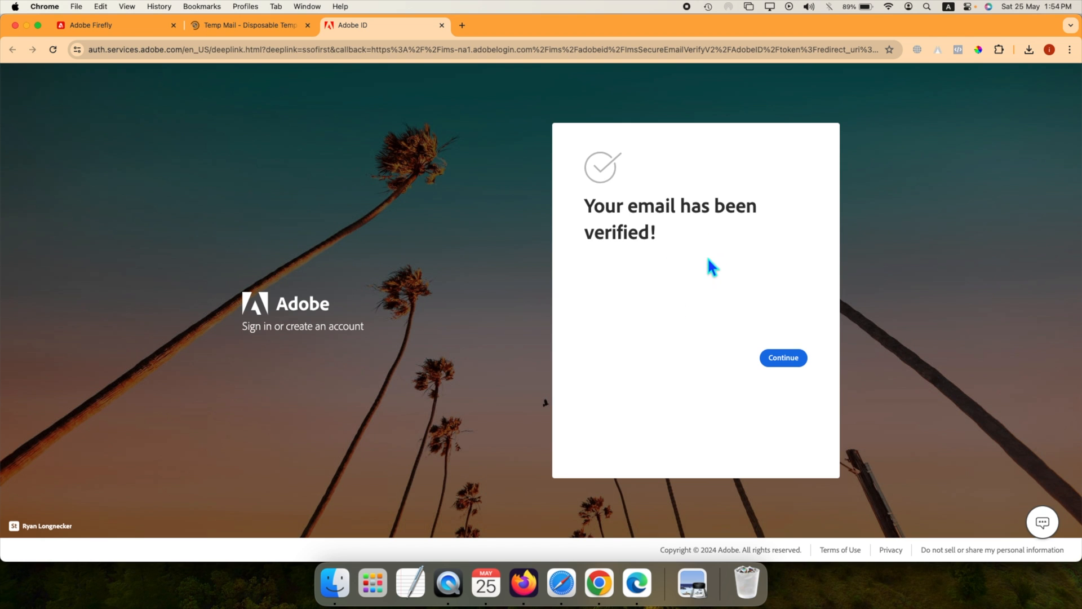
left_click(798, 368)
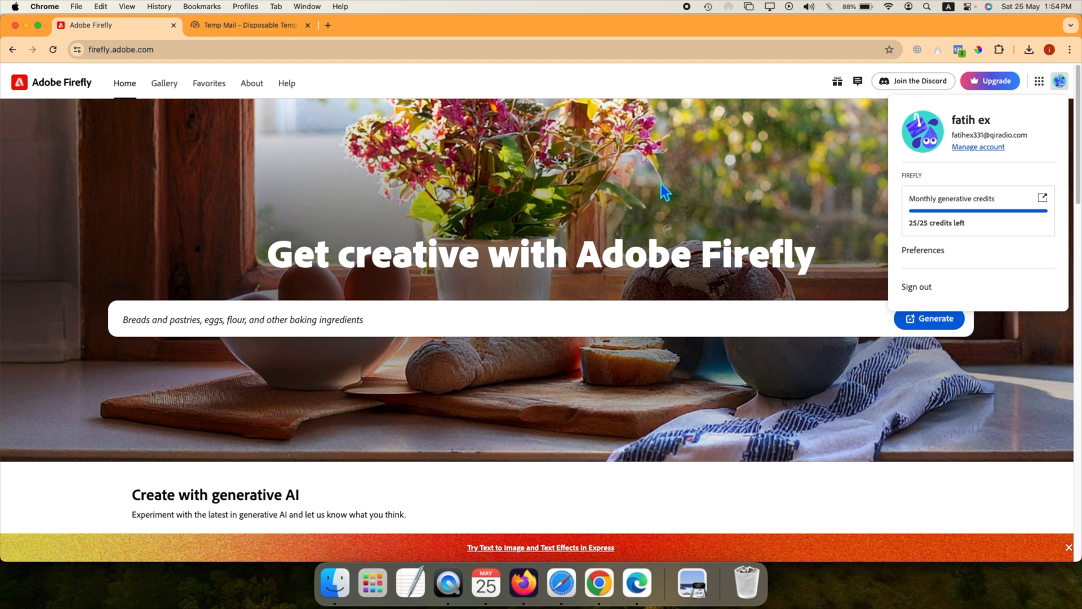
Step: Reload the Firefly home page and reopen the account menu to check the monthly generative credits
left_click(53, 49)
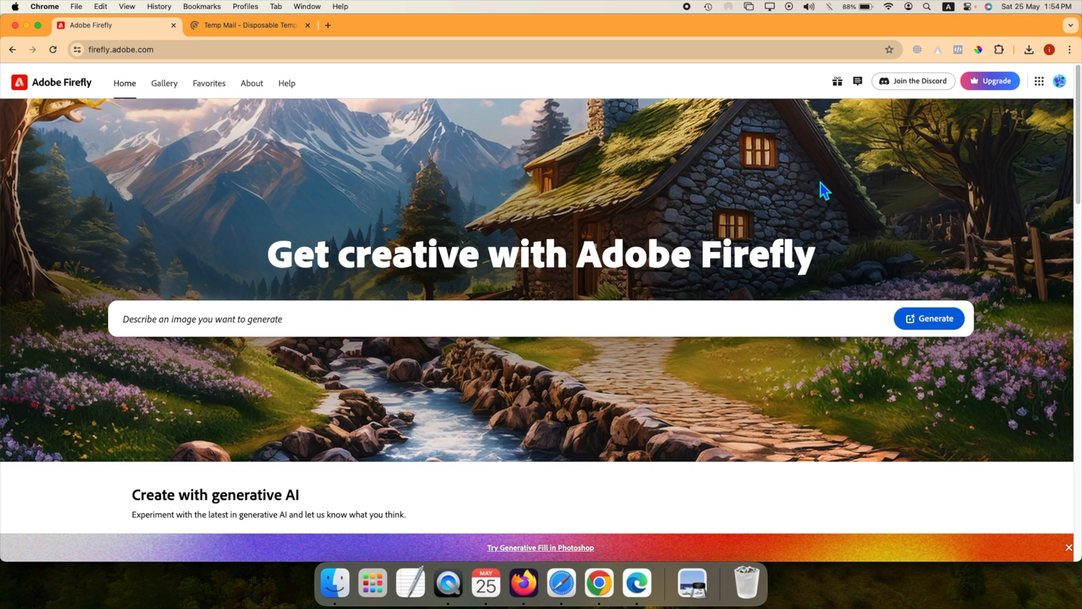
left_click(1070, 91)
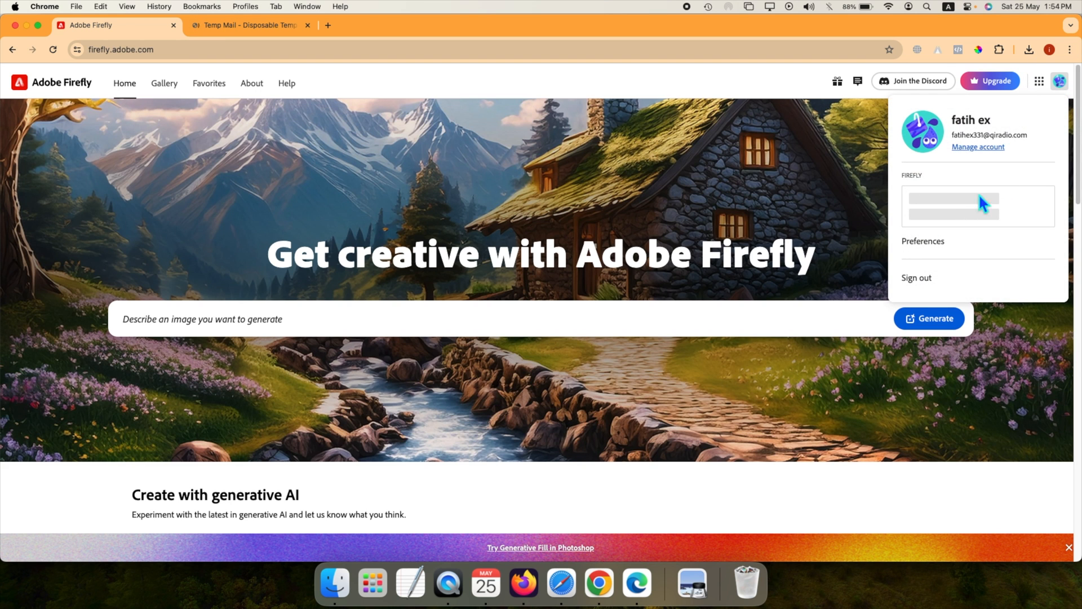